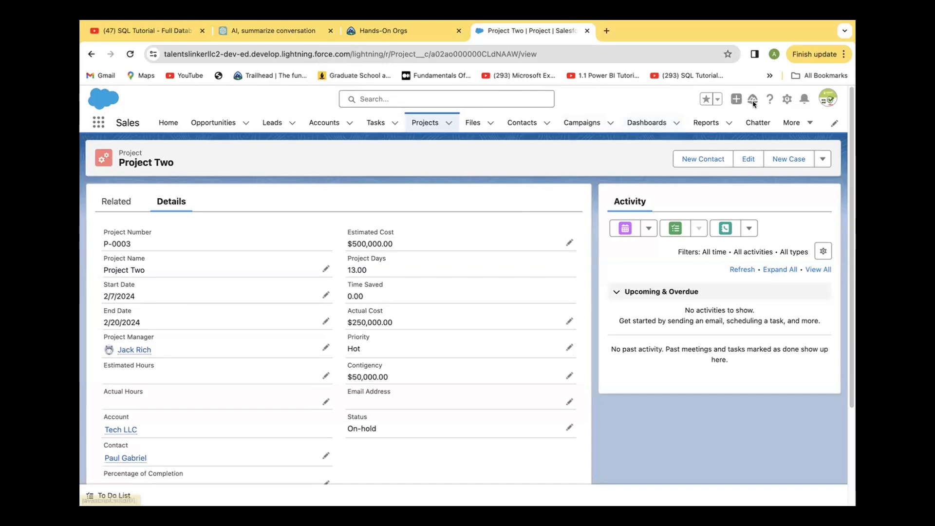
Open the Project object's validation rules in its object setup and start a new rule.
left_click(785, 99)
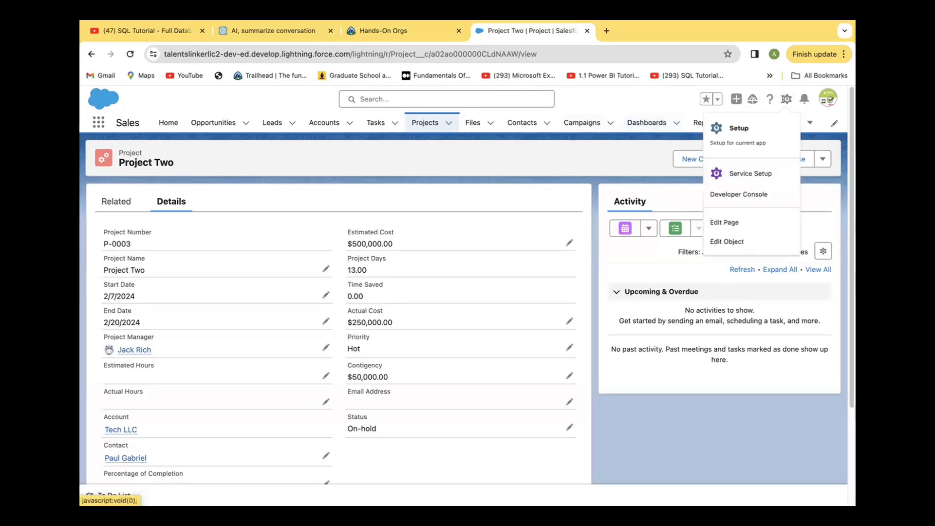
left_click(720, 242)
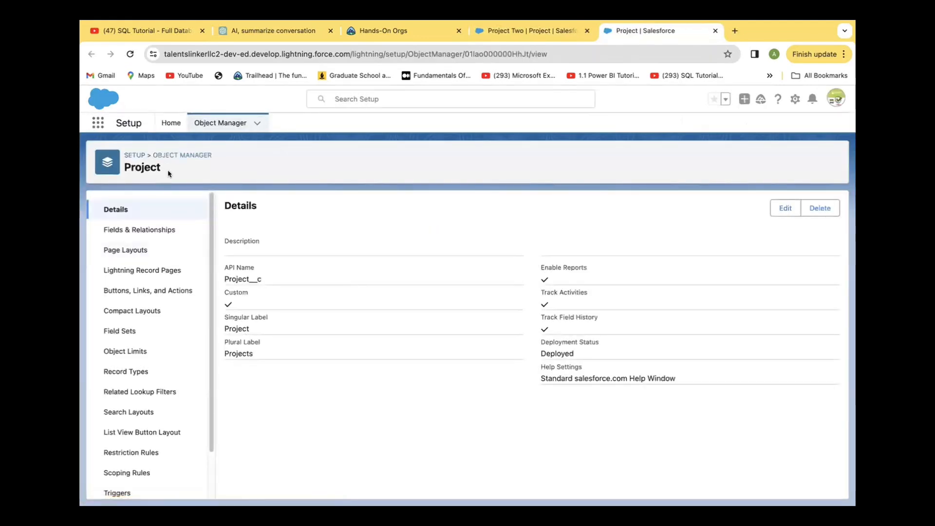
scroll(146, 312, "down", 2)
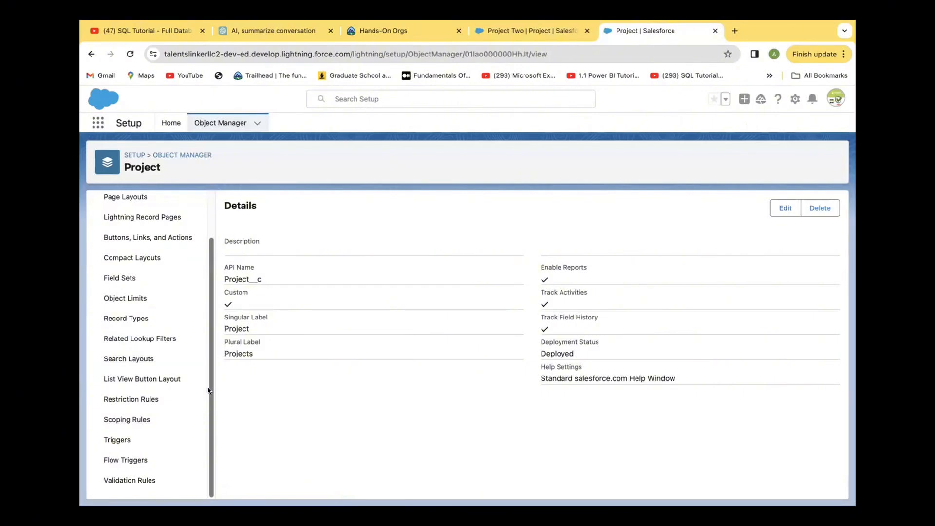
scroll(209, 341, "up", 2)
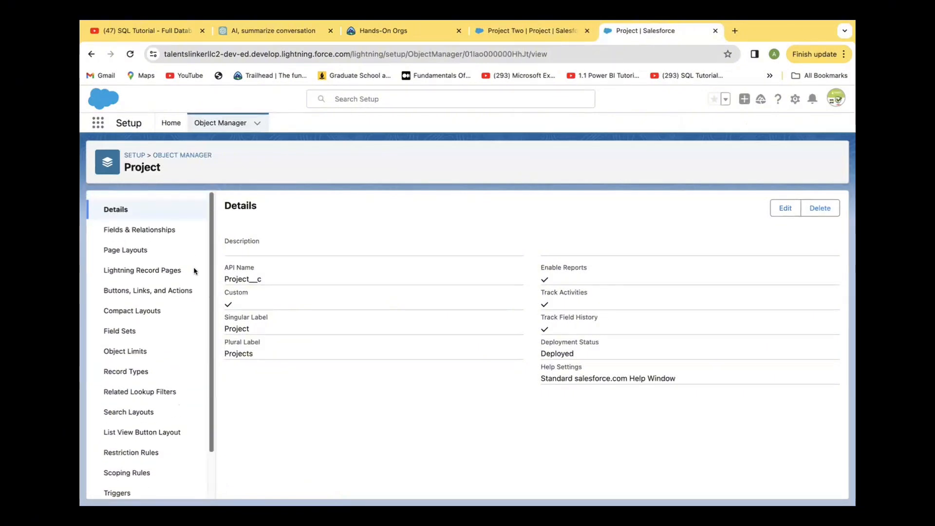
left_click(143, 230)
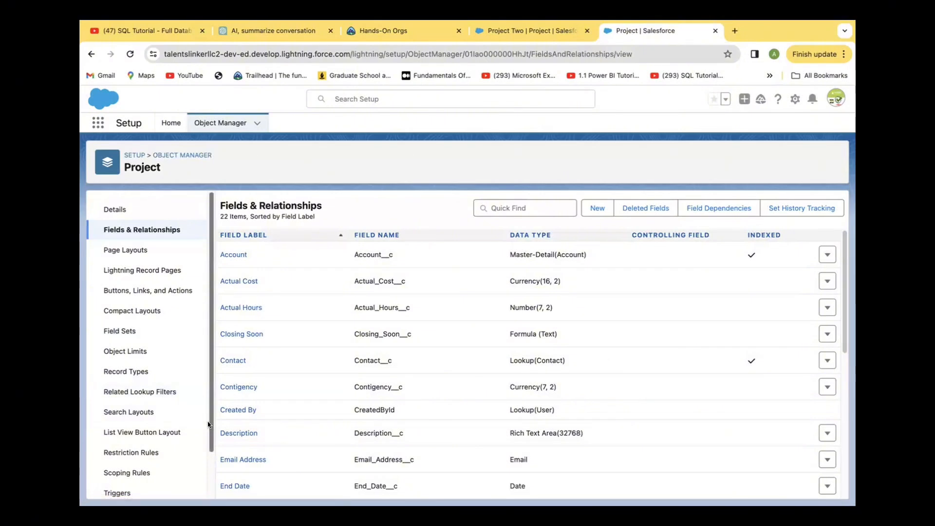
scroll(206, 476, "down", 2)
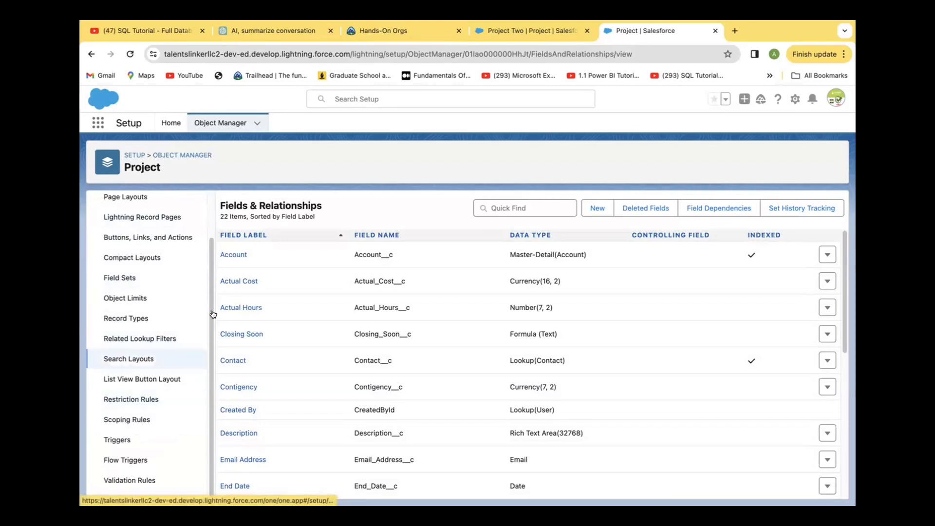
left_click(129, 481)
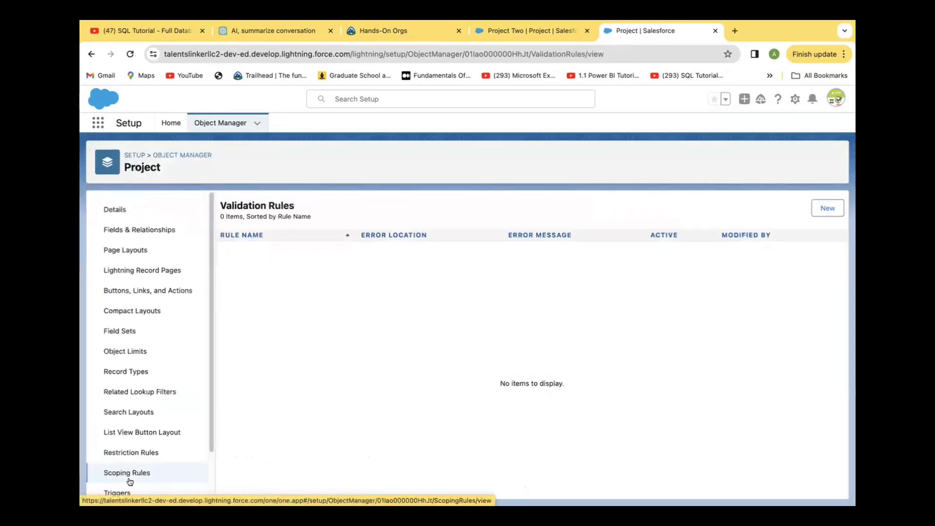
left_click(827, 209)
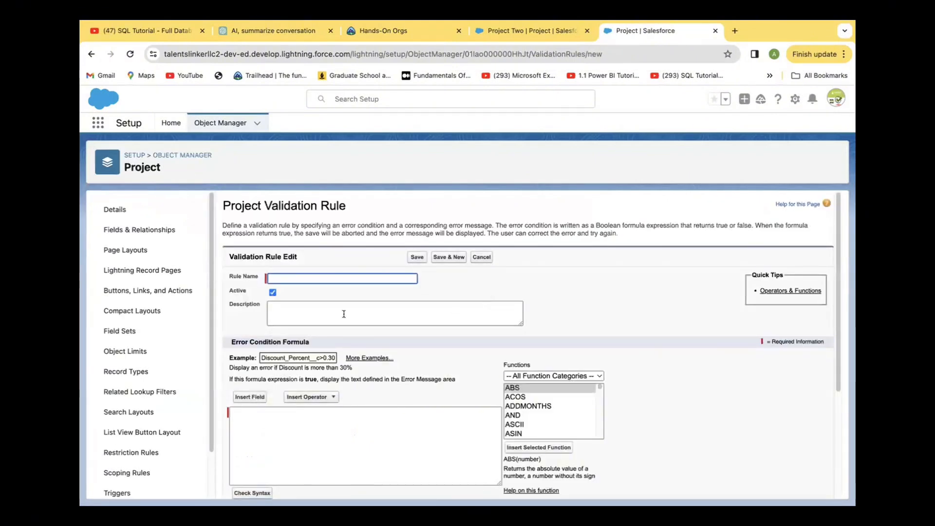
Name the rule EndDateValidationCheck and enter "End date validation check" as its description.
left_click(297, 276)
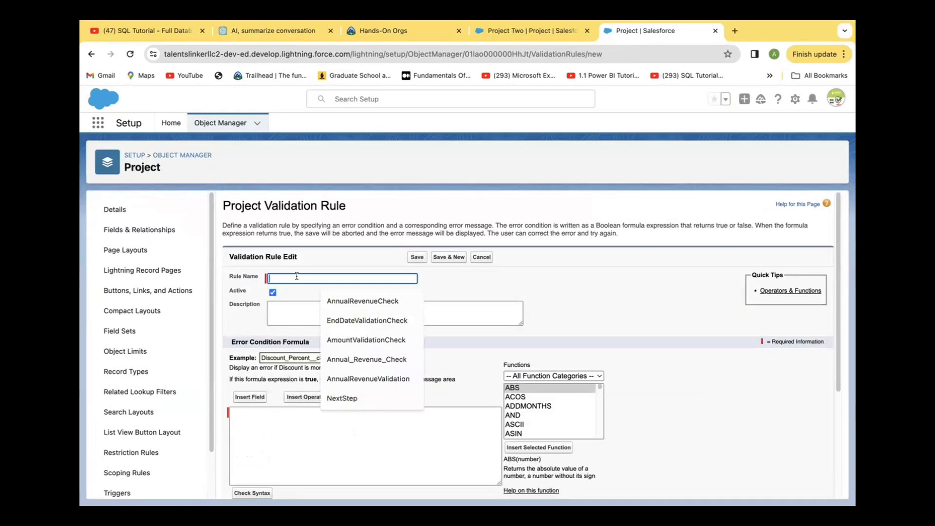
left_click(344, 319)
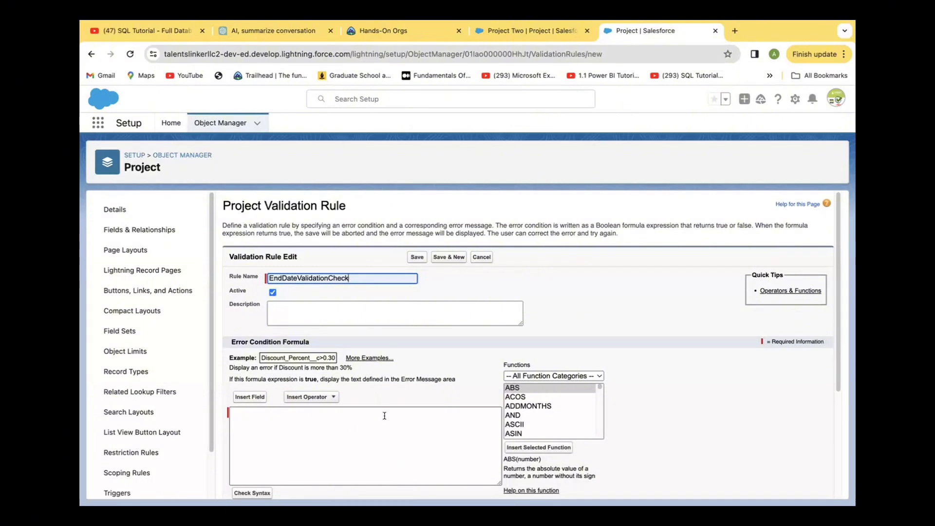
left_click(298, 307)
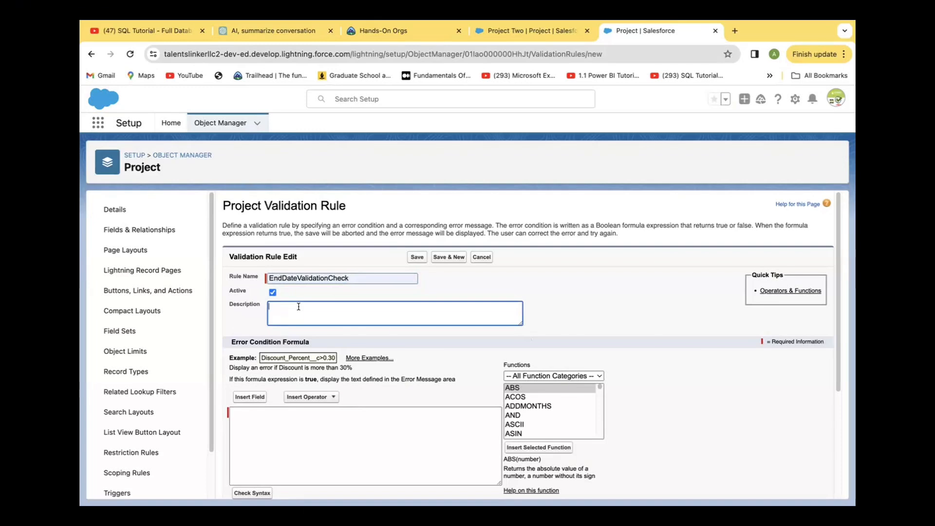
type("End date vidation check")
right_click(305, 303)
left_click(318, 339)
left_click(353, 305)
Insert the AND function into the rule's error condition formula.
left_click(281, 435)
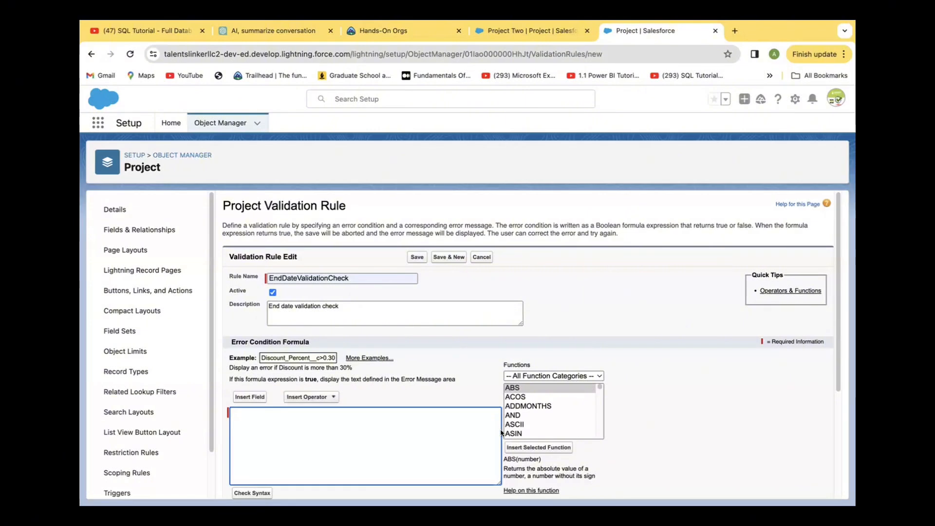
mouse_move(599, 388)
left_mouse_down()
mouse_move(596, 413)
mouse_move(594, 386)
left_mouse_up()
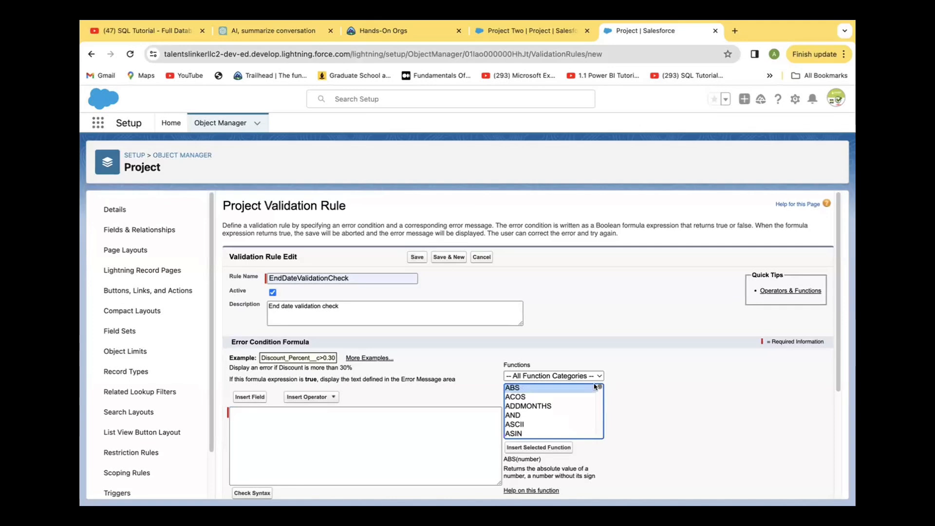
left_click(515, 415)
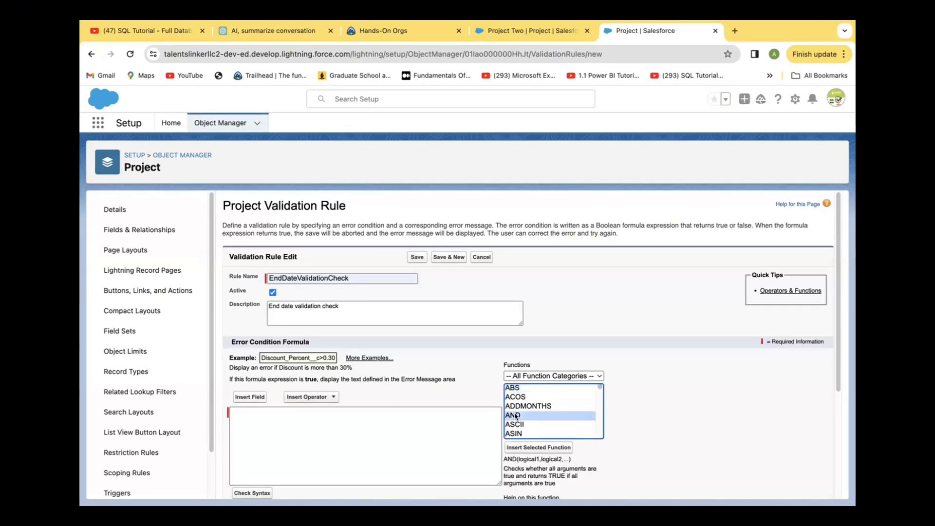
left_click(524, 447)
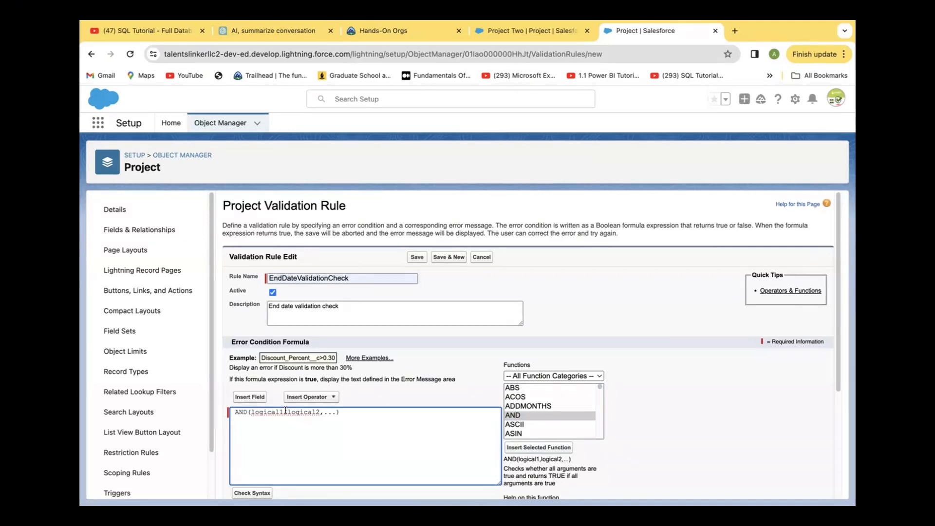
Split the AND formula across lines, with logical1 and logical2 on separate indented lines and the closing parenthesis on its own line.
left_click(335, 411)
key("Return")
key("Return")
key("Return")
key("Return")
left_click(250, 412)
key("Return")
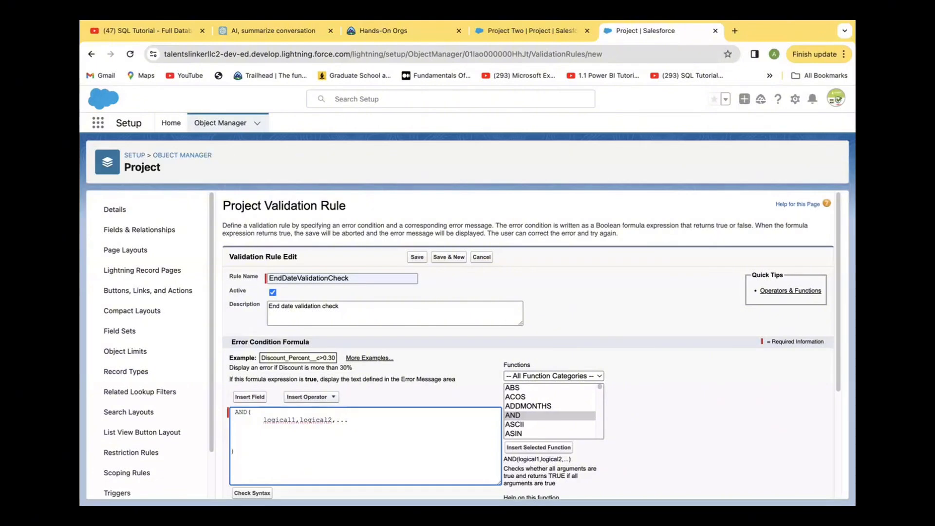
key("BackSpace")
key("BackSpace")
key("Return")
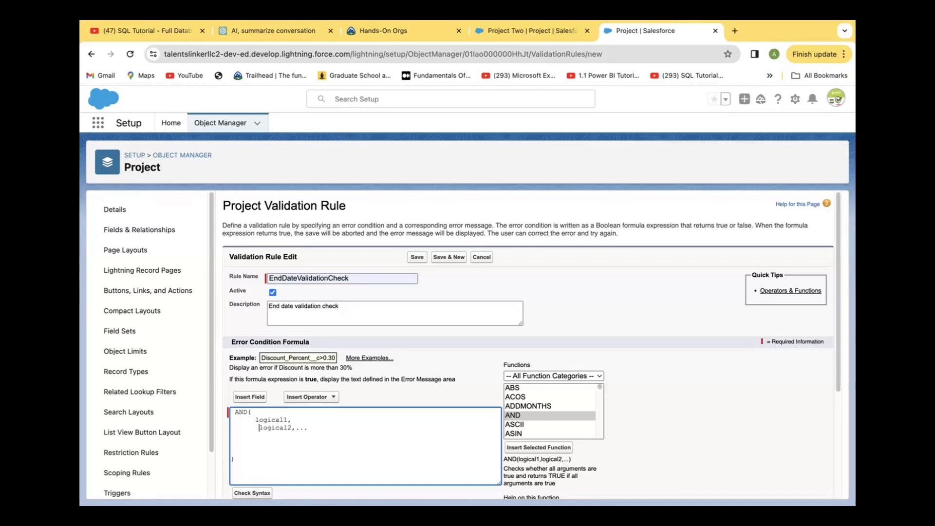
key("BackSpace")
left_click(318, 437)
key("Return")
Insert the ISBLANK function below the AND block in the error condition formula.
left_click_drag(598, 387, 590, 410)
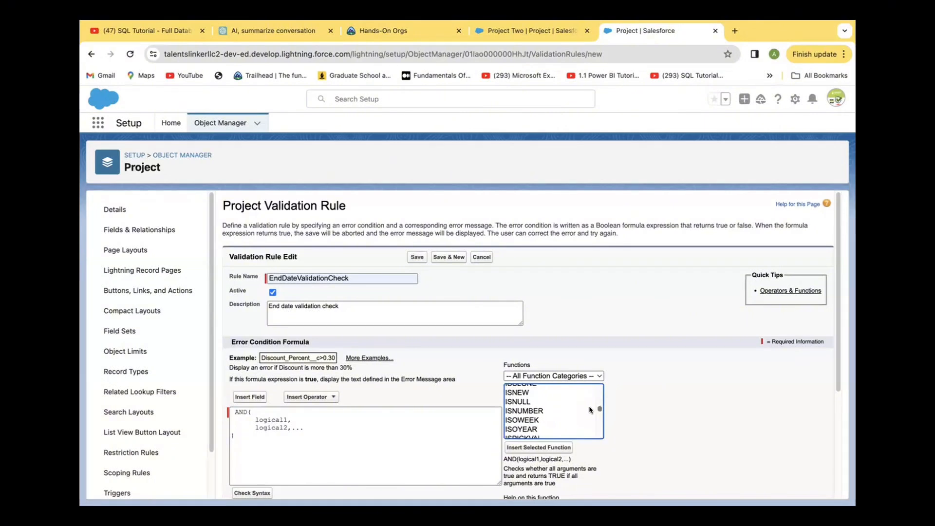
scroll(590, 410, "up", 3)
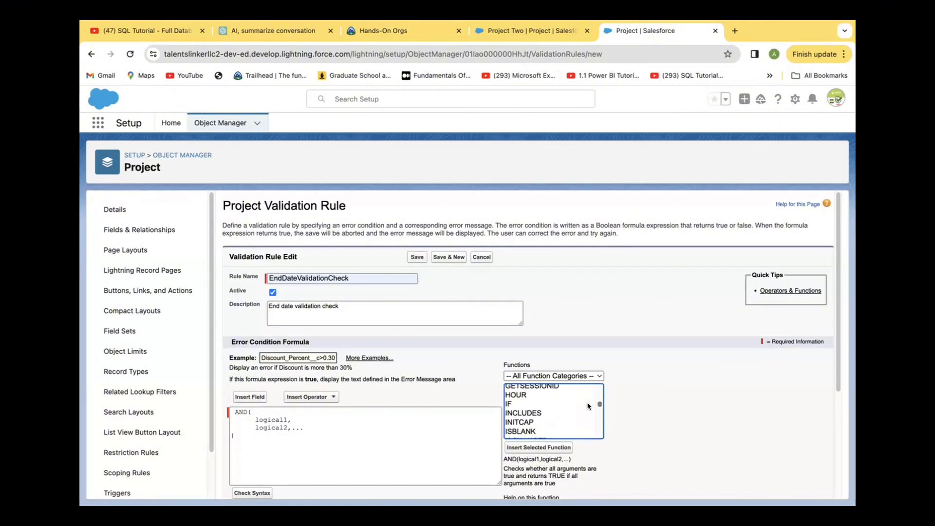
scroll(588, 407, "down", 3)
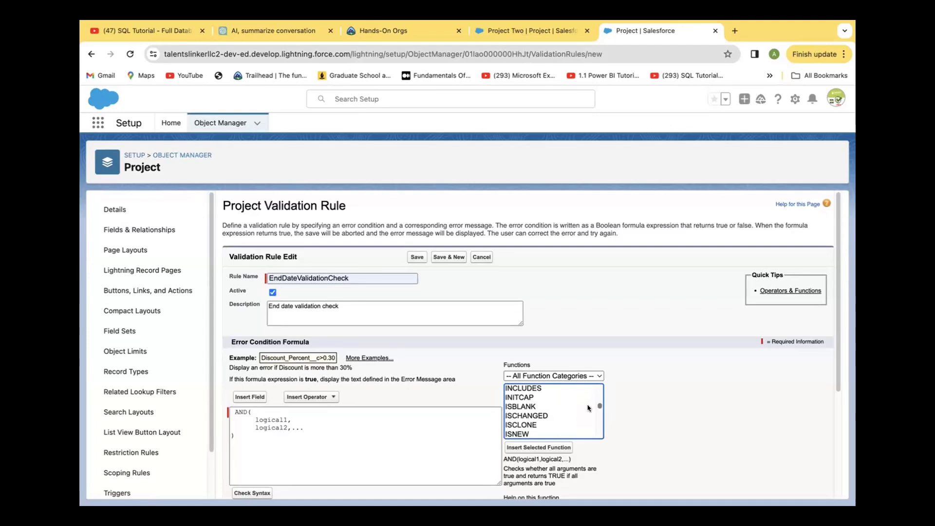
scroll(589, 408, "down", 5)
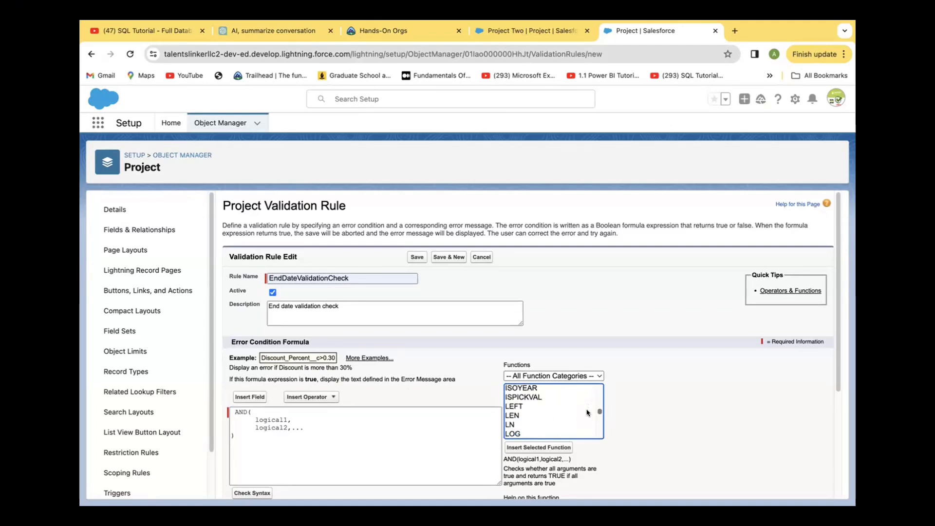
scroll(587, 413, "down", 4)
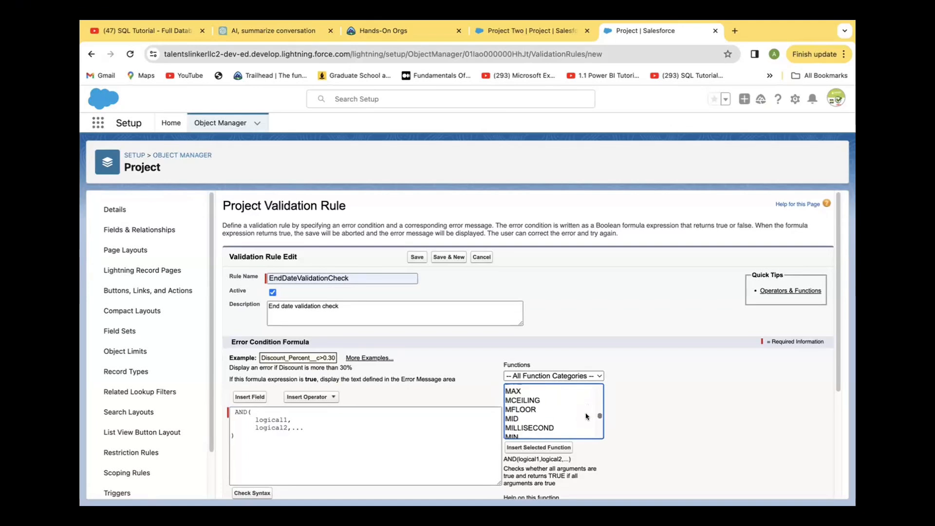
scroll(584, 414, "up", 9)
scroll(555, 410, "down", 3)
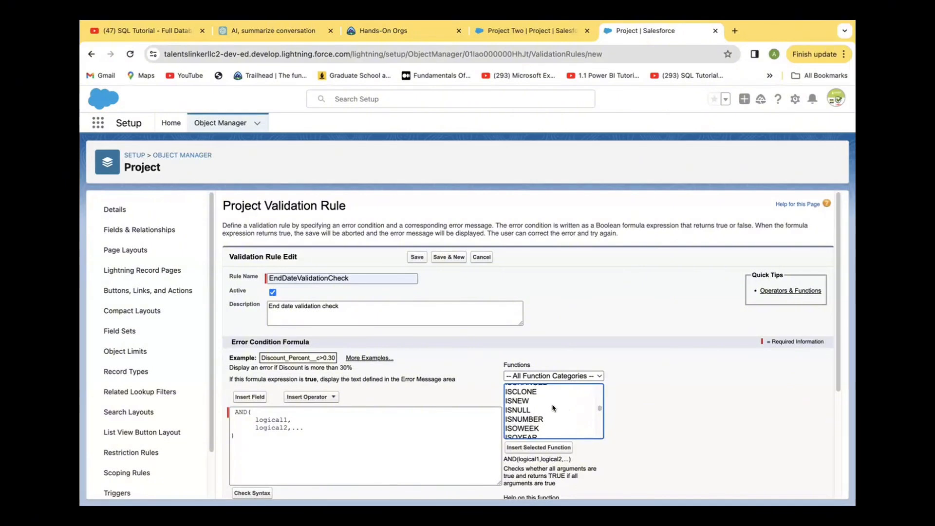
left_click(554, 408)
key("Up")
key("Up")
key("Up")
key("Up")
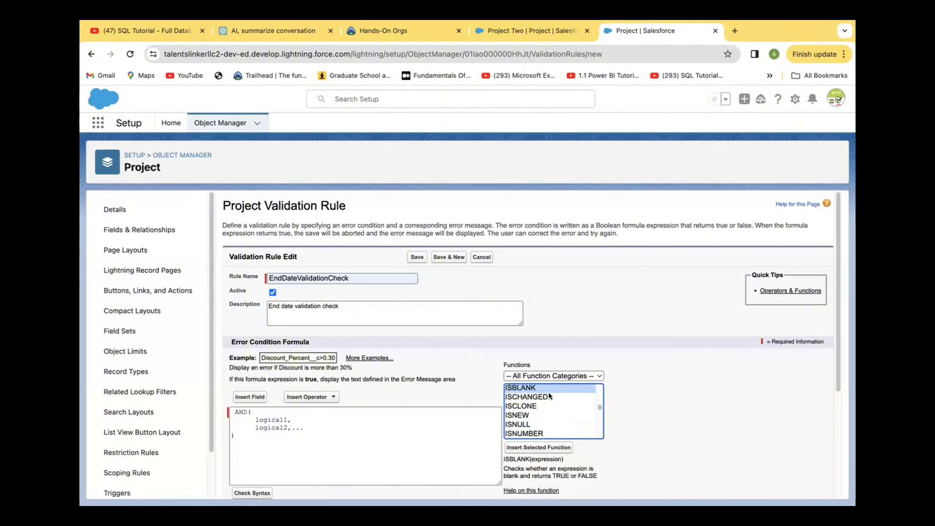
left_click(535, 448)
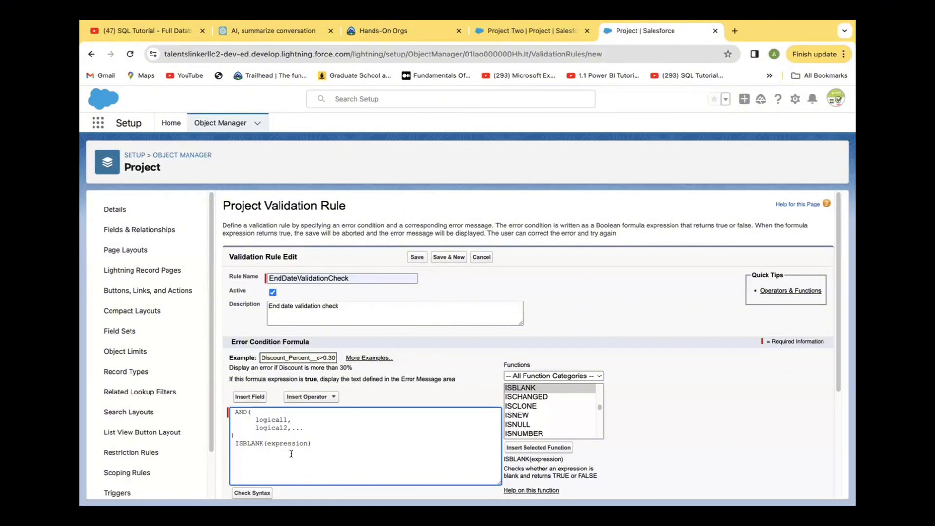
Replace ISBLANK's expression placeholder with the project's End Date field and remove the extra spaces, giving ISBLANK(End_Date__c).
left_click_drag(267, 443, 308, 443)
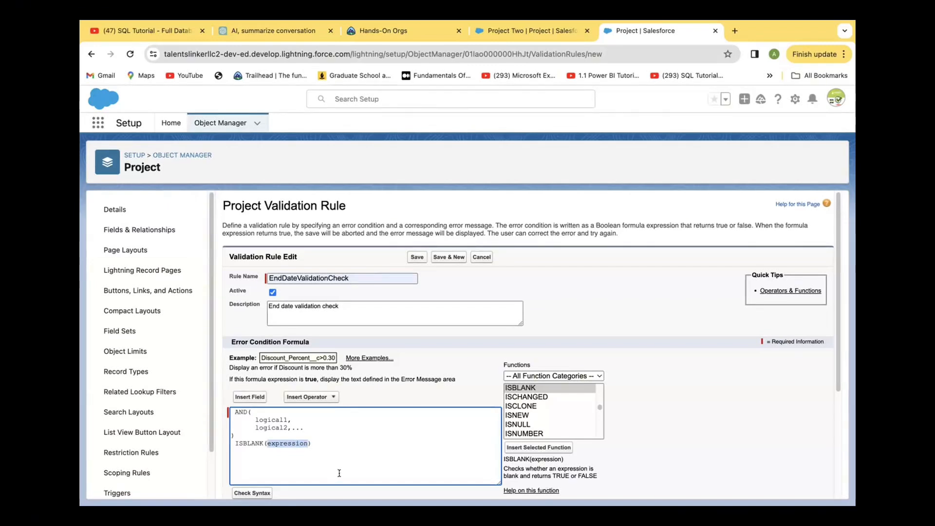
left_click(250, 398)
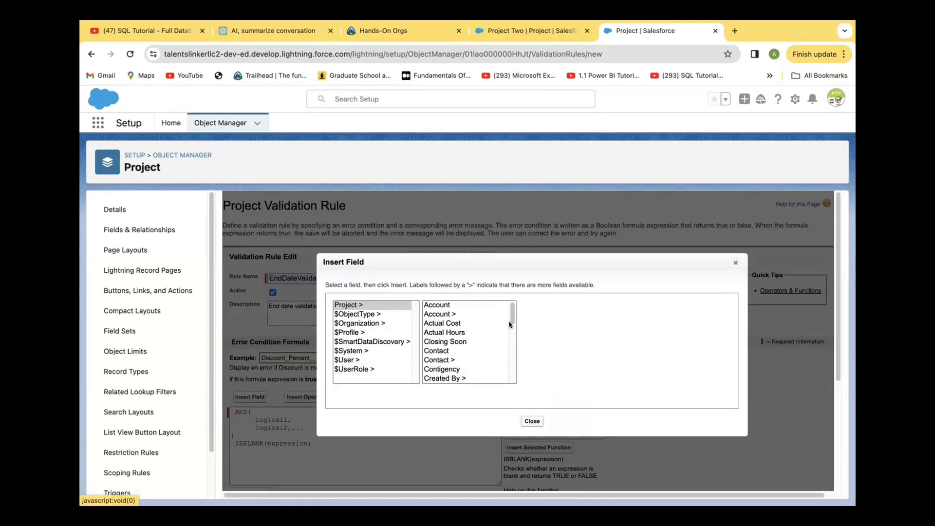
left_click(505, 350)
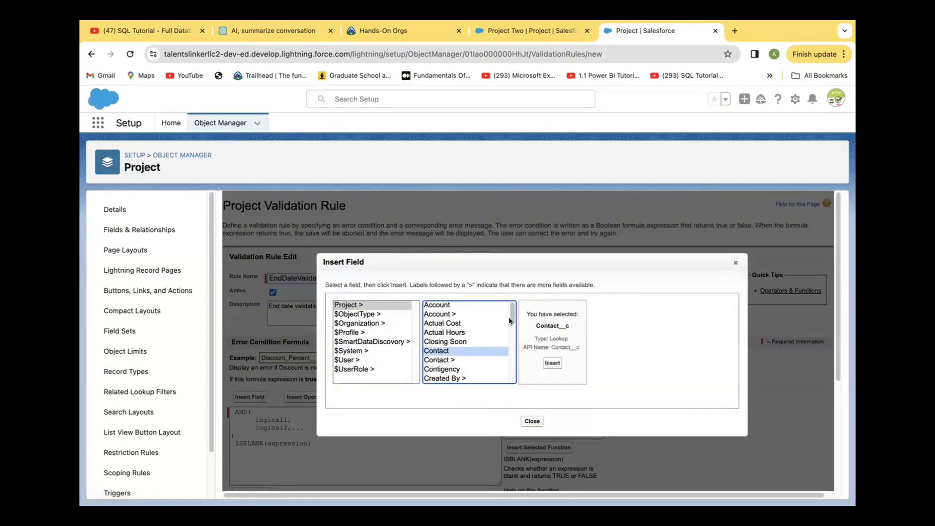
key("Down")
key("Down")
key("Down")
key("Down")
key("Down")
key("Down")
key("Down")
key("Down")
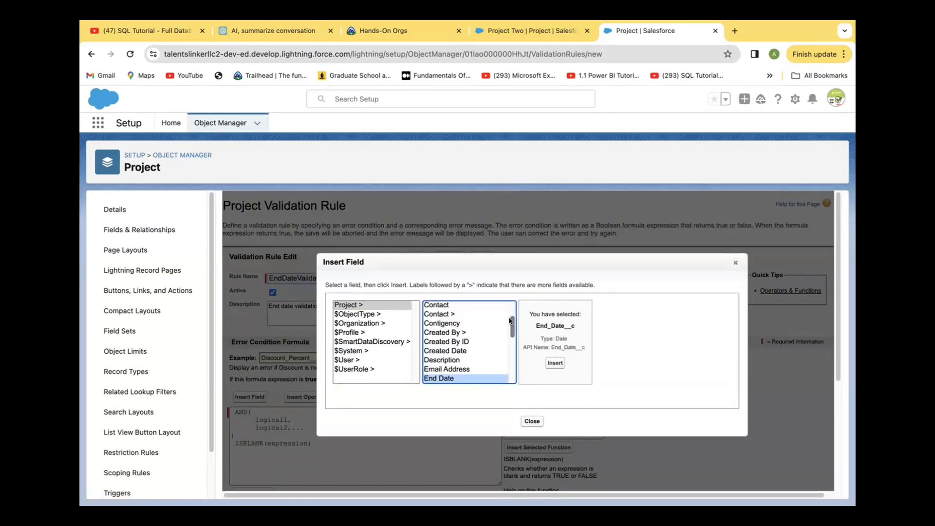
key("Down")
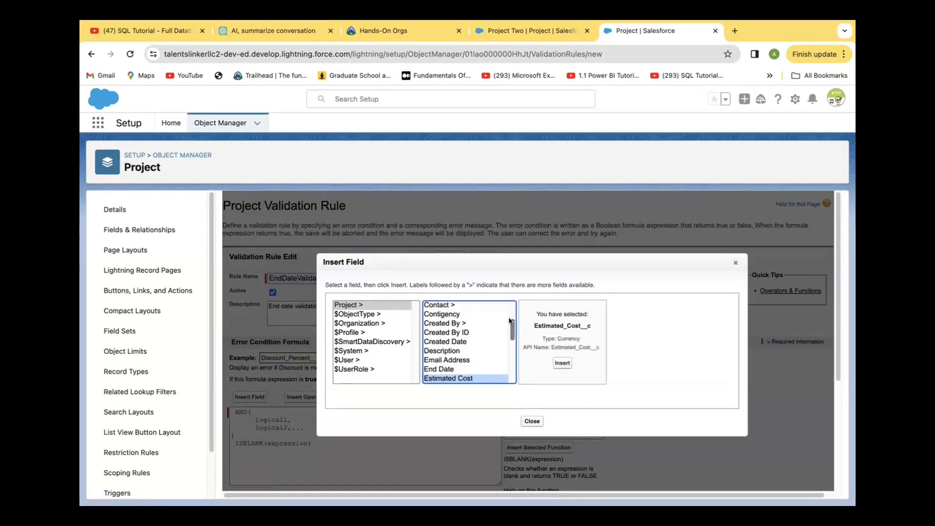
left_click(441, 370)
left_click(549, 363)
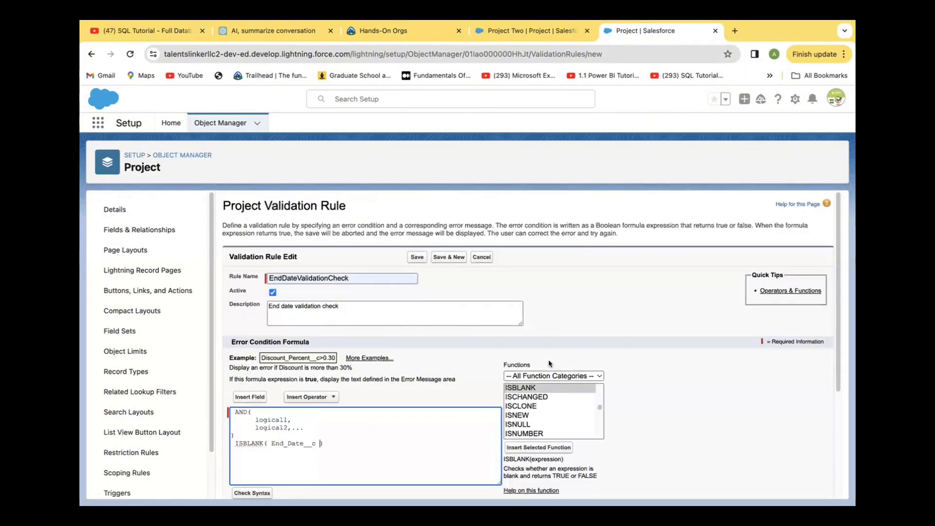
key("BackSpace")
key("BackSpace")
Replace the logical1 placeholder in the AND function with a copy of ISBLANK(End_Date__c).
left_click_drag(234, 444, 317, 445)
key("ctrl+c")
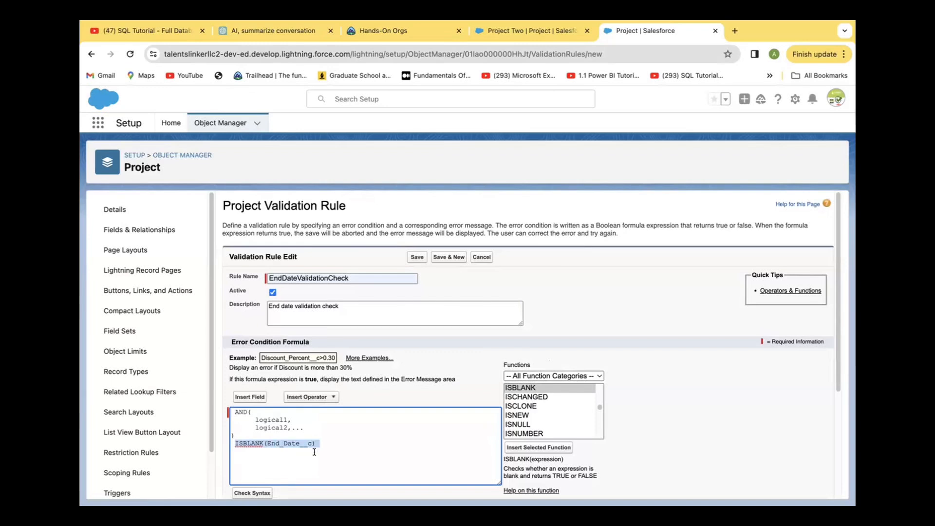
left_click_drag(253, 417, 285, 417)
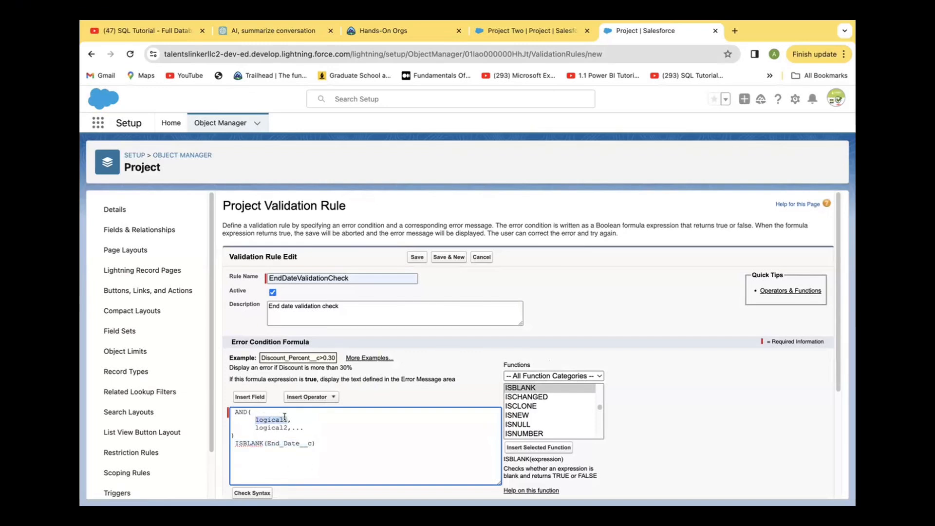
key("ctrl+v")
key("BackSpace")
Wrap the AND function's ISBLANK(End_Date__c) argument in NOT() and remove the leftover ISBLANK(End_Date__c) line below the block.
left_click(255, 419)
type("NOT")
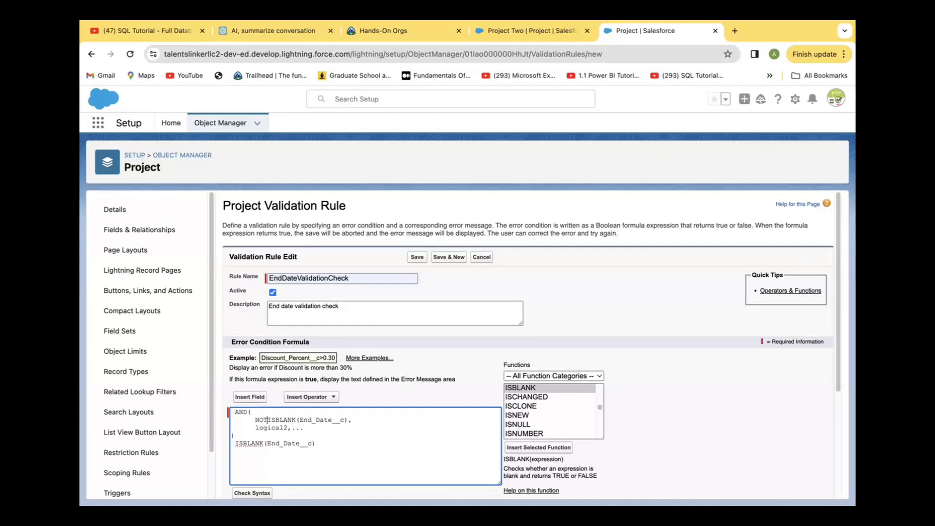
type("(")
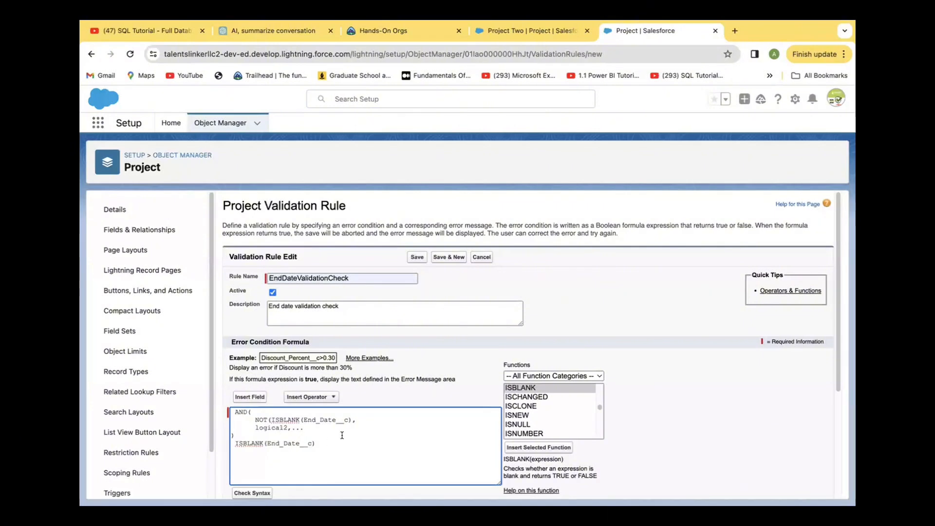
left_click(350, 418)
type(")")
left_click_drag(233, 443, 320, 443)
key("super+x")
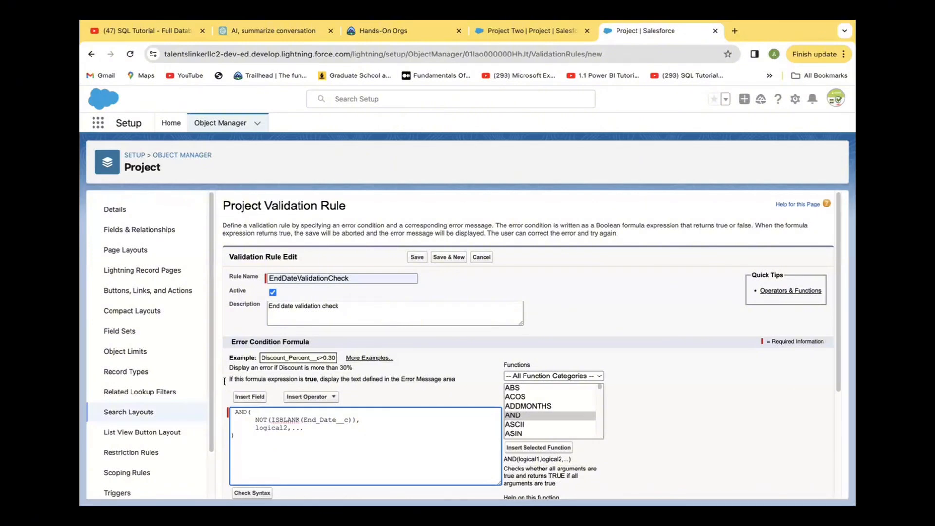
Insert the project's End Date field below the AND block, followed by the Less Than operator.
left_click(255, 397)
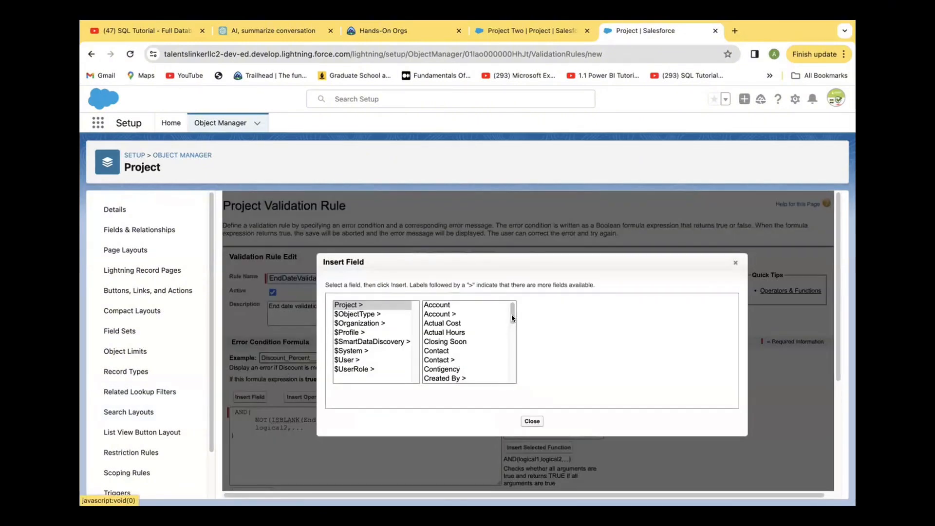
mouse_move(512, 318)
left_mouse_down()
mouse_move(508, 382)
mouse_move(501, 313)
left_mouse_up()
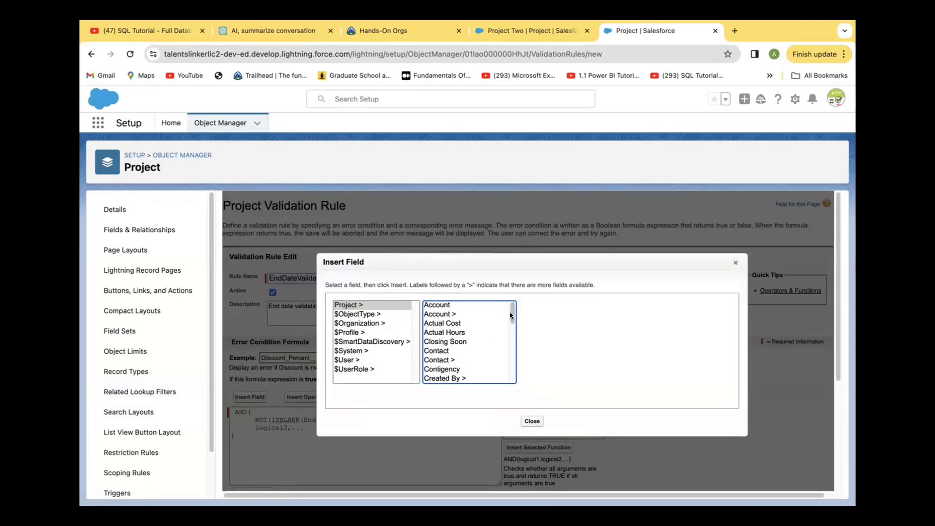
mouse_move(510, 313)
left_mouse_down()
mouse_move(508, 353)
mouse_move(506, 331)
left_mouse_up()
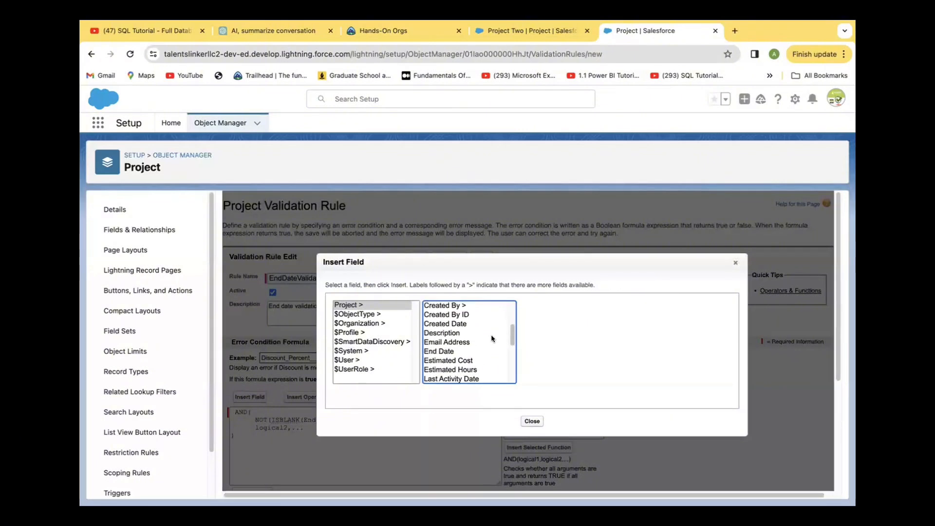
left_click(436, 351)
left_click(555, 364)
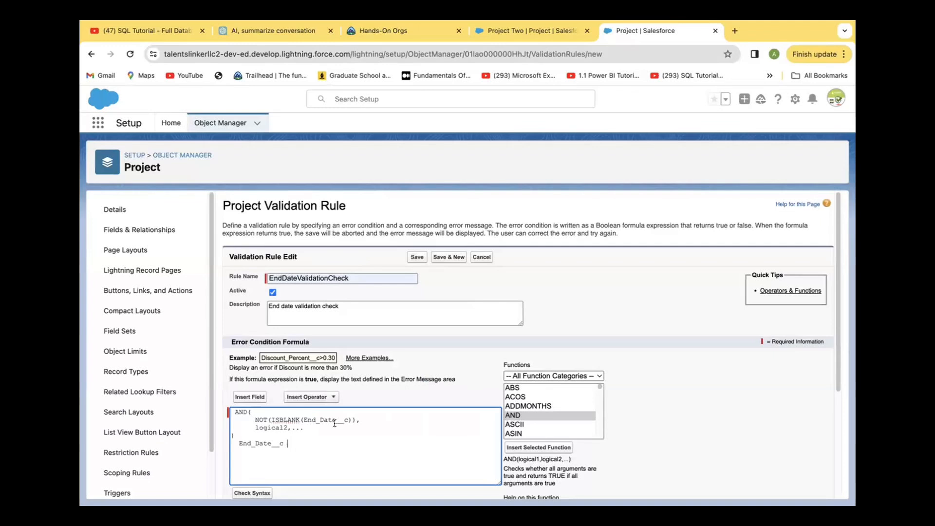
left_click(332, 397)
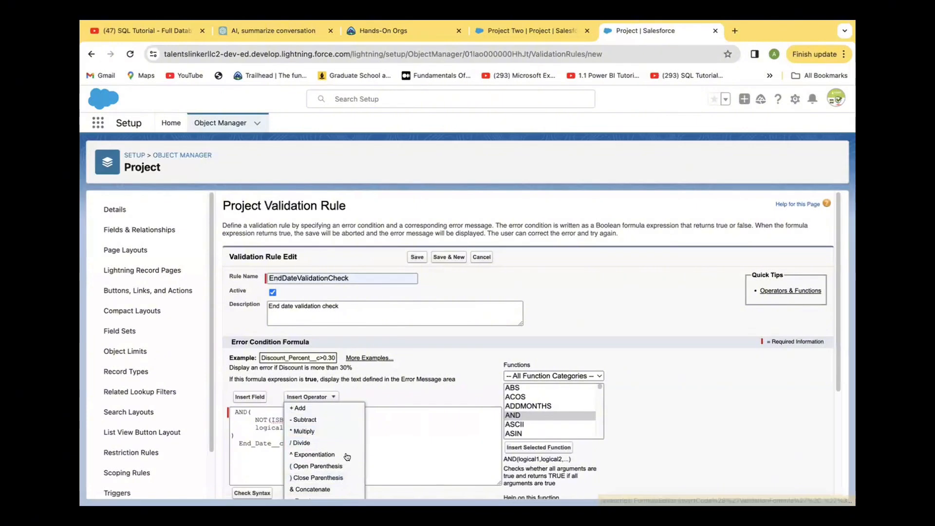
scroll(345, 446, "down", 2)
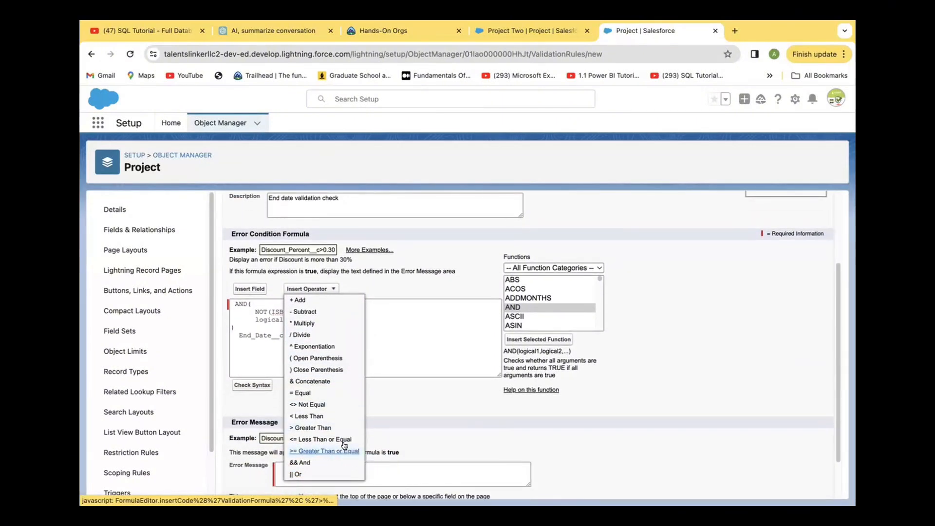
left_click(324, 416)
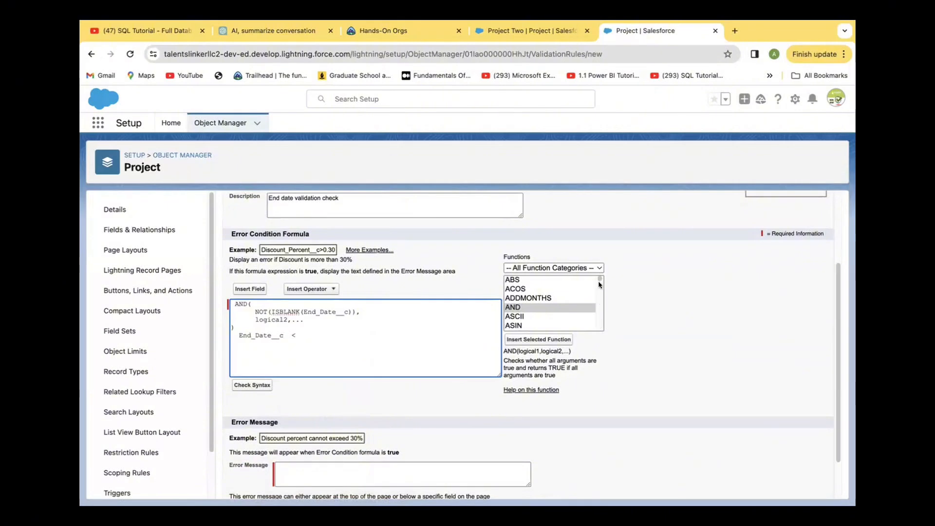
Insert the TODAY function after the less-than operator to complete the comparison End_Date__c < TODAY().
left_click_drag(599, 279, 592, 320)
scroll(592, 314, "down", 3)
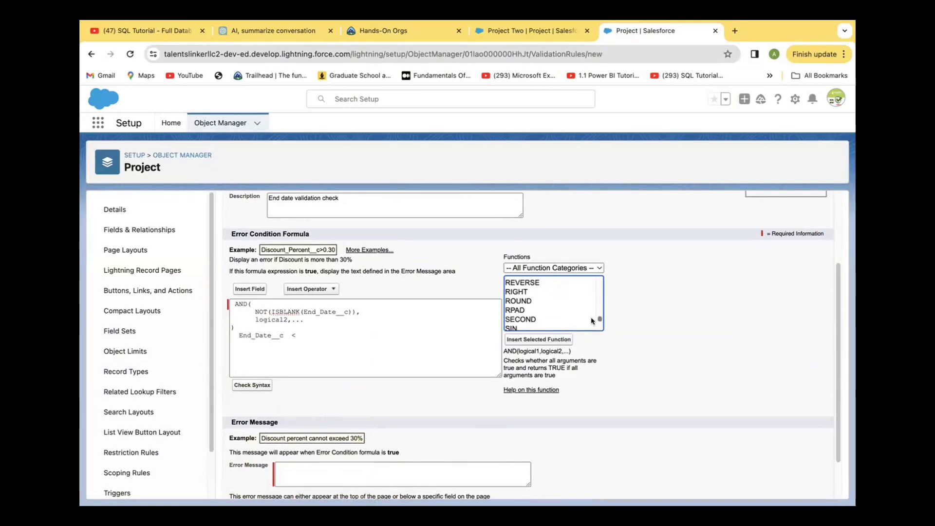
scroll(590, 315, "up", 3)
scroll(590, 316, "down", 5)
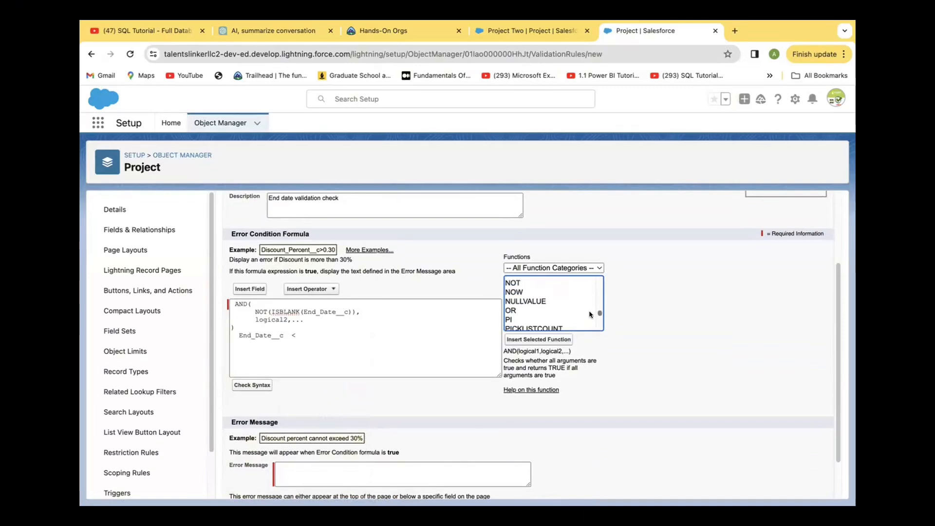
scroll(590, 323, "down", 3)
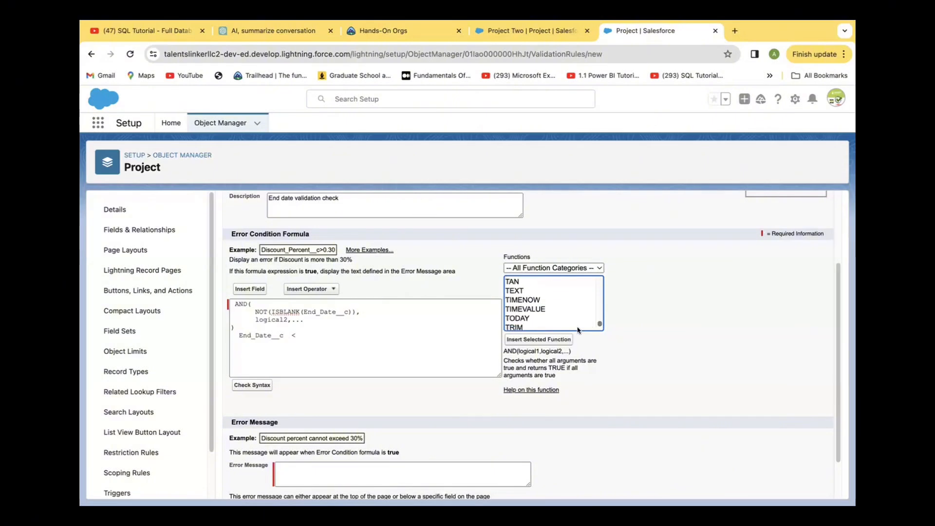
left_click(521, 318)
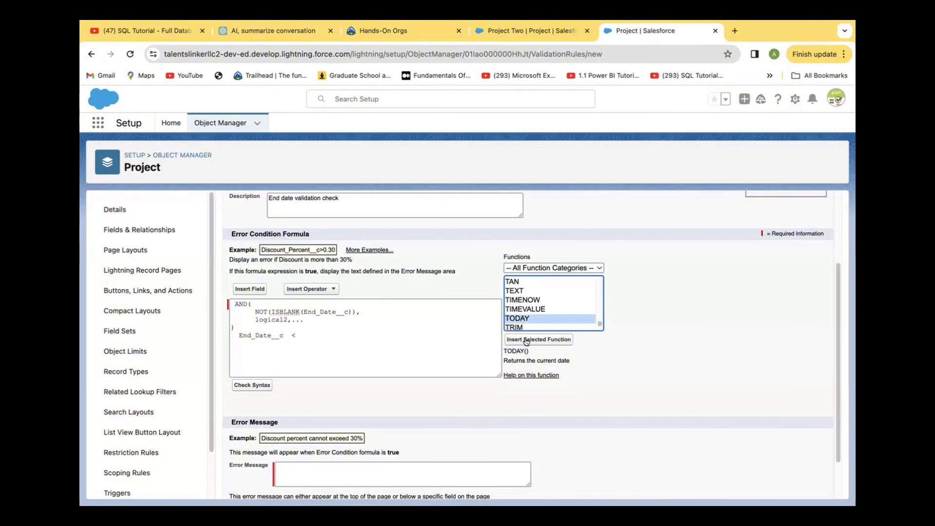
left_click(527, 340)
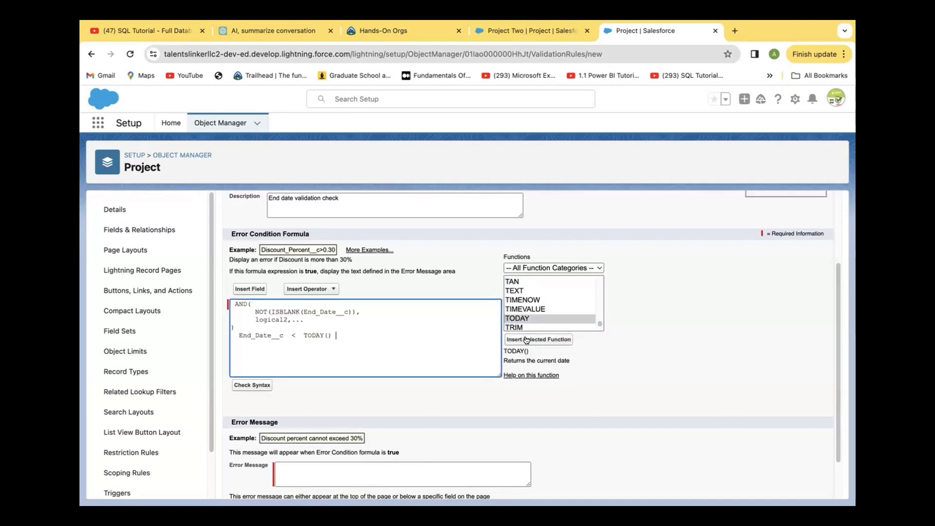
Replace the logical2 placeholder in the AND function with a copy of End_Date__c < TODAY().
left_click_drag(238, 336, 343, 338)
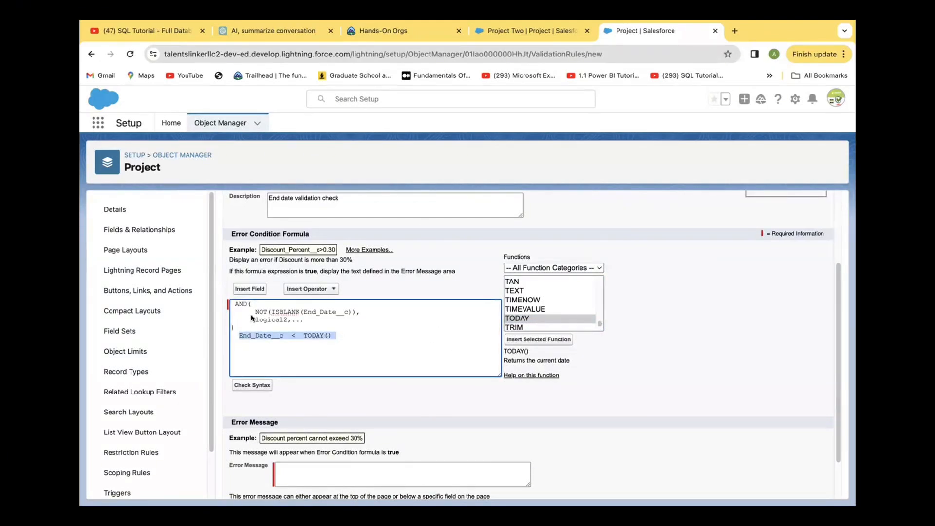
left_click_drag(254, 318, 310, 330)
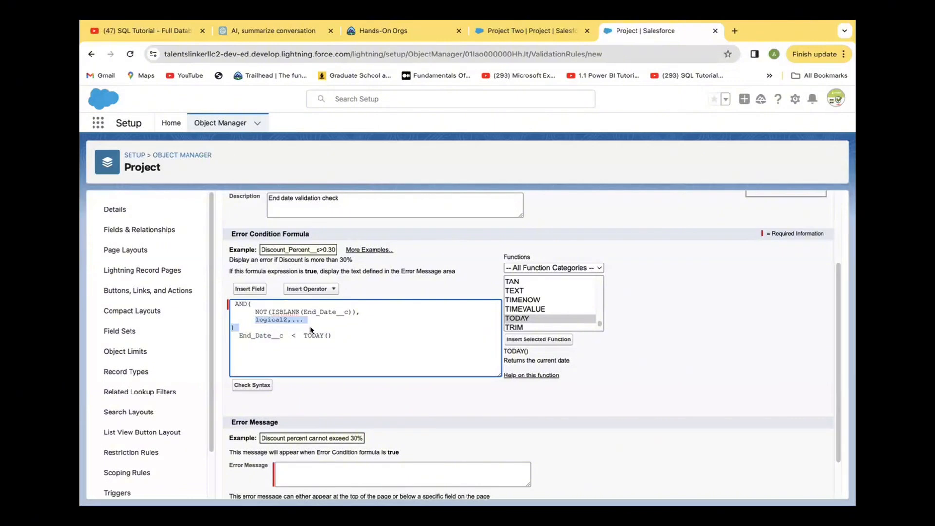
key("ctrl+v")
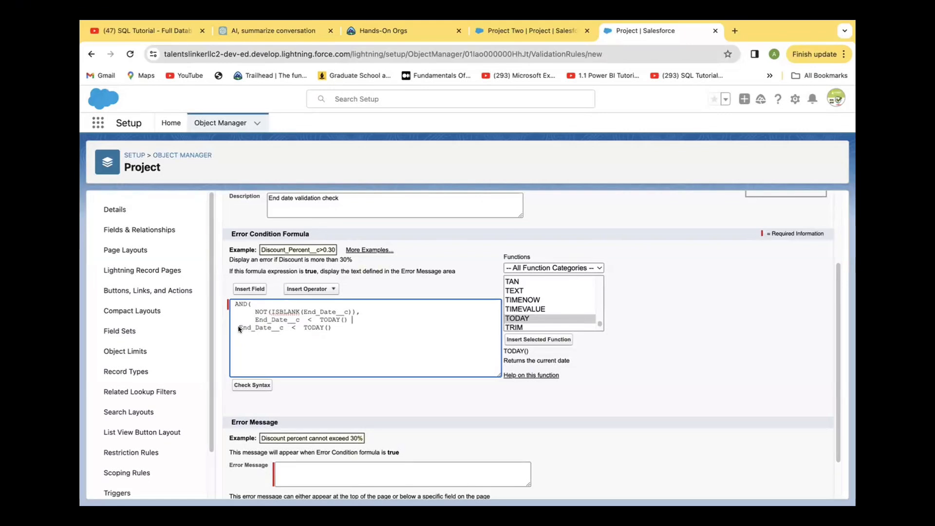
Replace the leftover comparison line with AND's closing parenthesis and check the formula's syntax.
left_click_drag(238, 330, 345, 338)
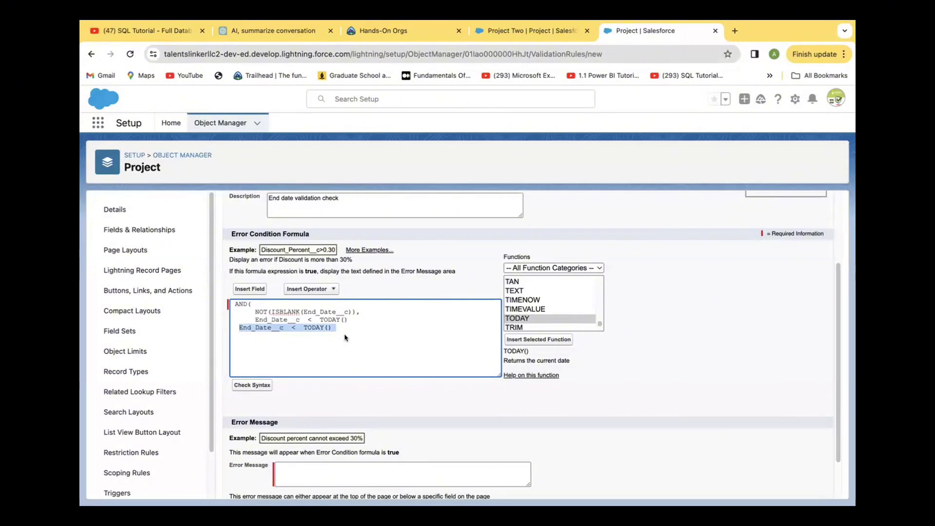
key("BackSpace")
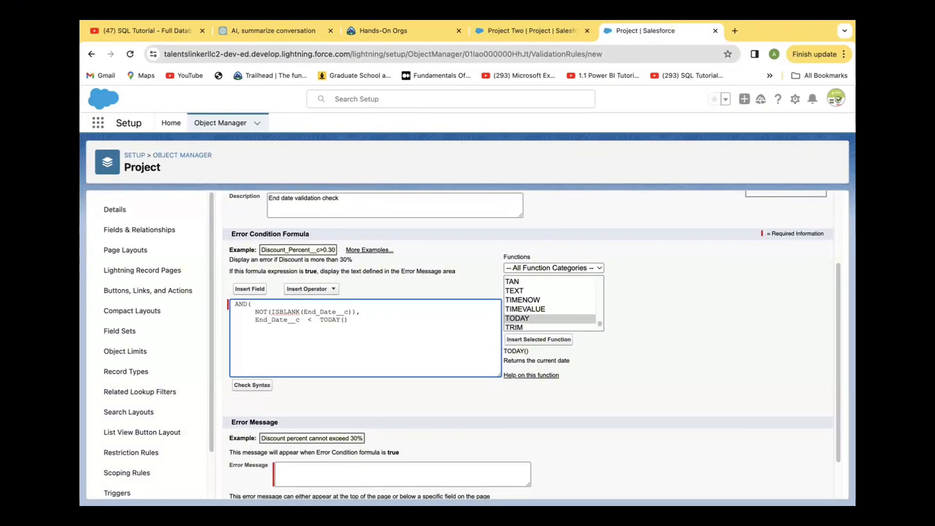
type(")")
left_click(253, 385)
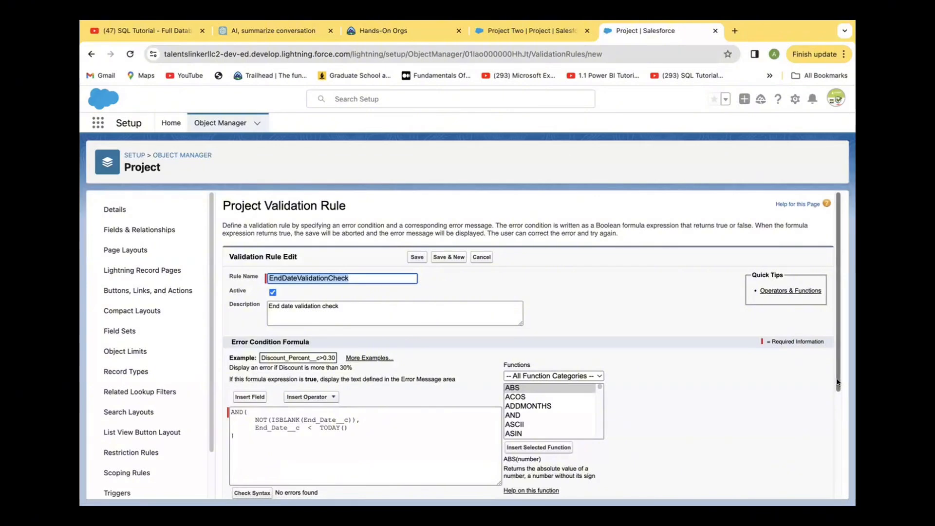
Enter the validation rule's error message "End date for the must be a date the future".
scroll(838, 382, "down", 3)
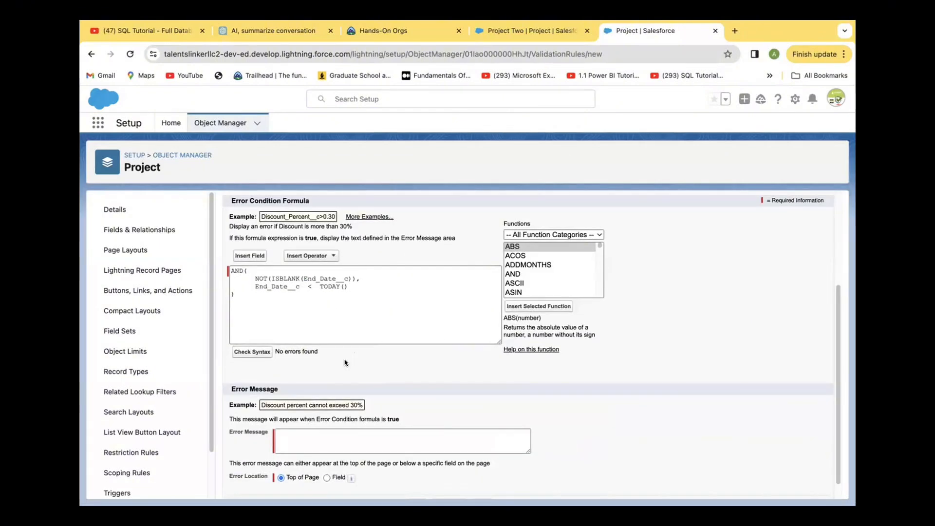
scroll(836, 311, "up", 2)
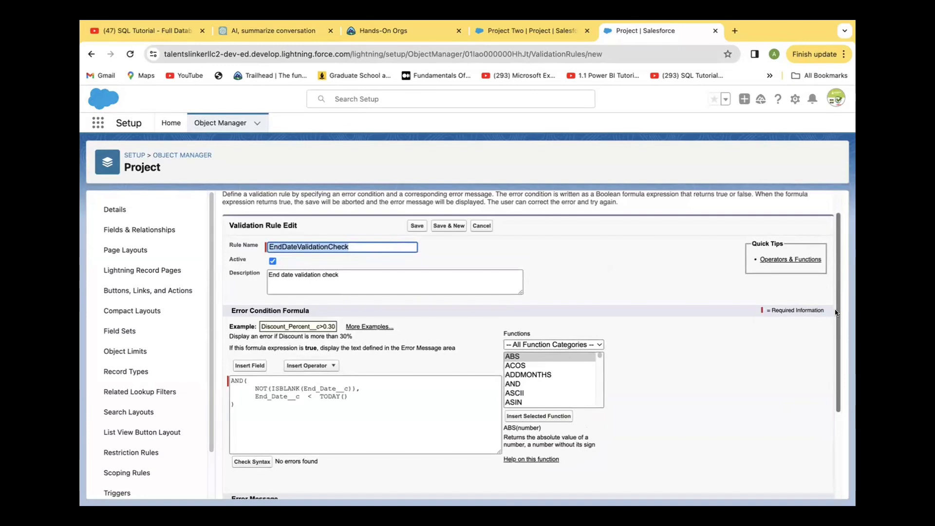
left_click_drag(836, 311, 834, 365)
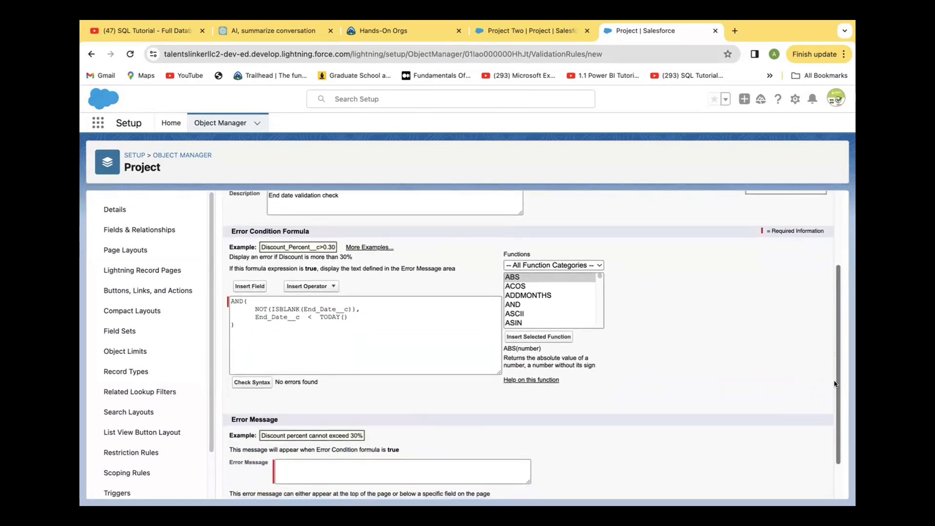
scroll(835, 384, "down", 1)
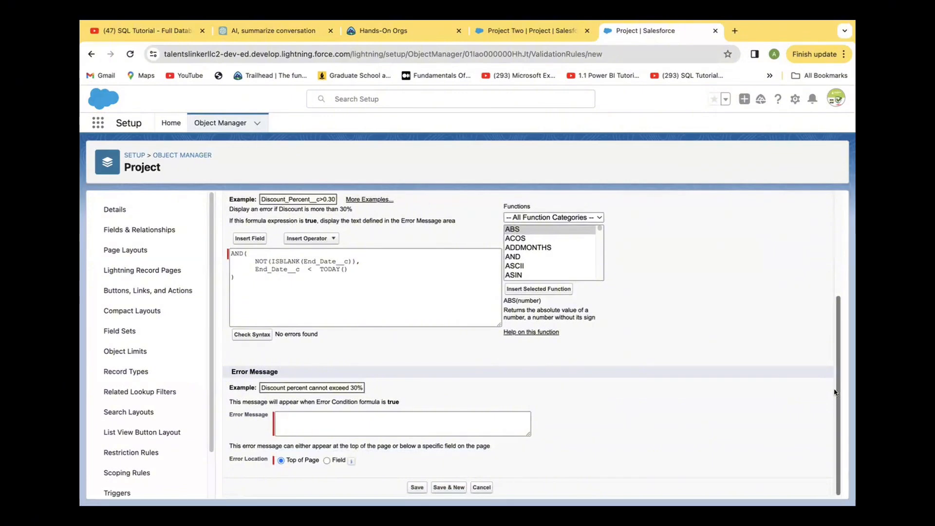
left_click_drag(836, 394, 830, 361)
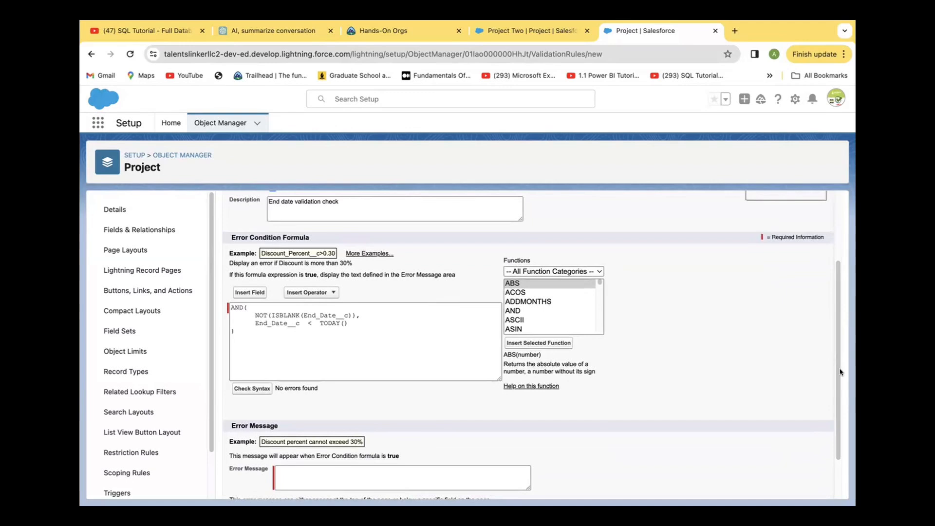
left_click_drag(838, 363, 836, 376)
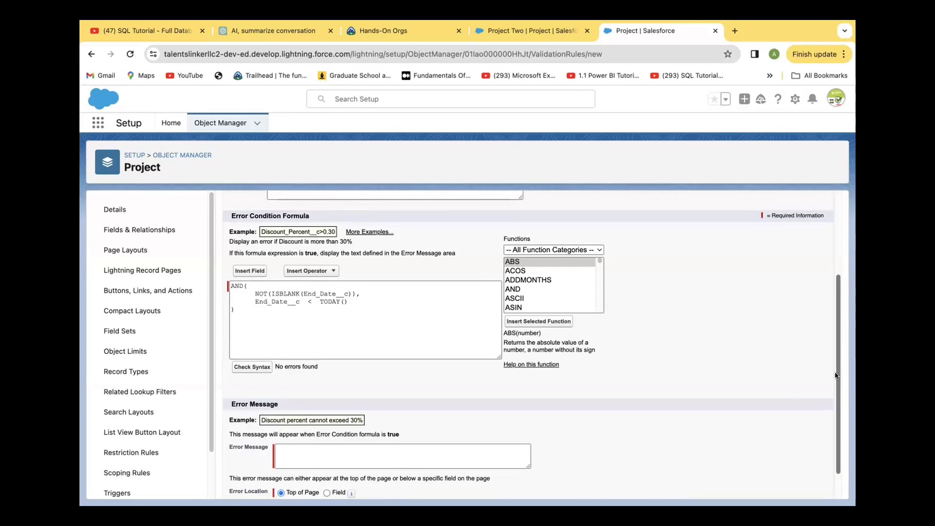
left_click(303, 452)
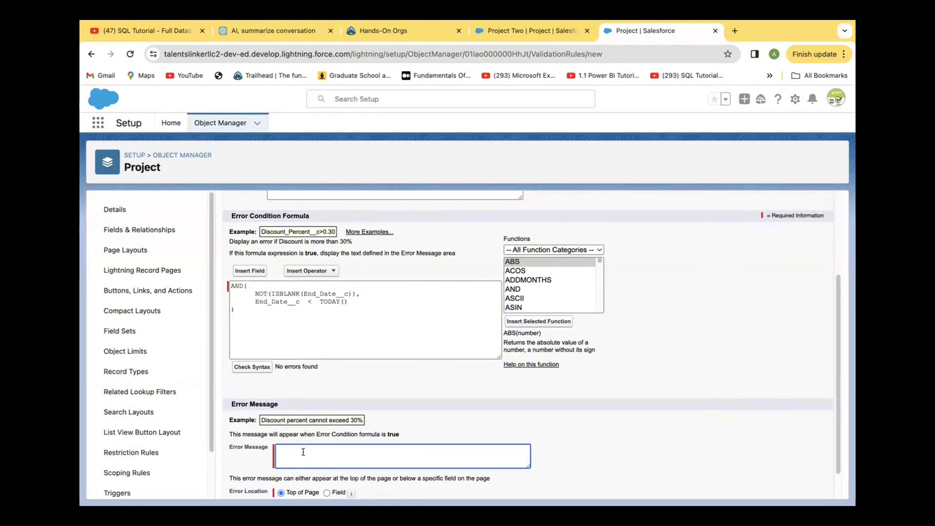
type("End date for the must")
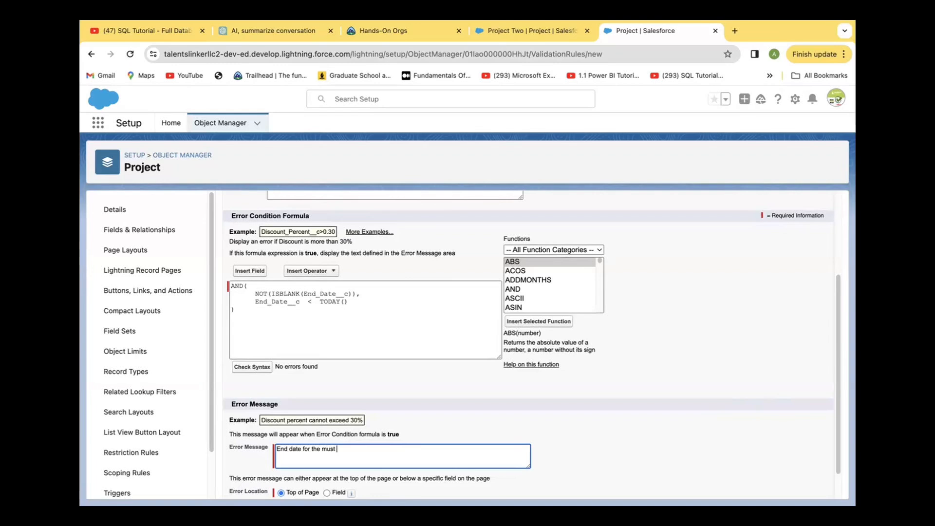
type(" be")
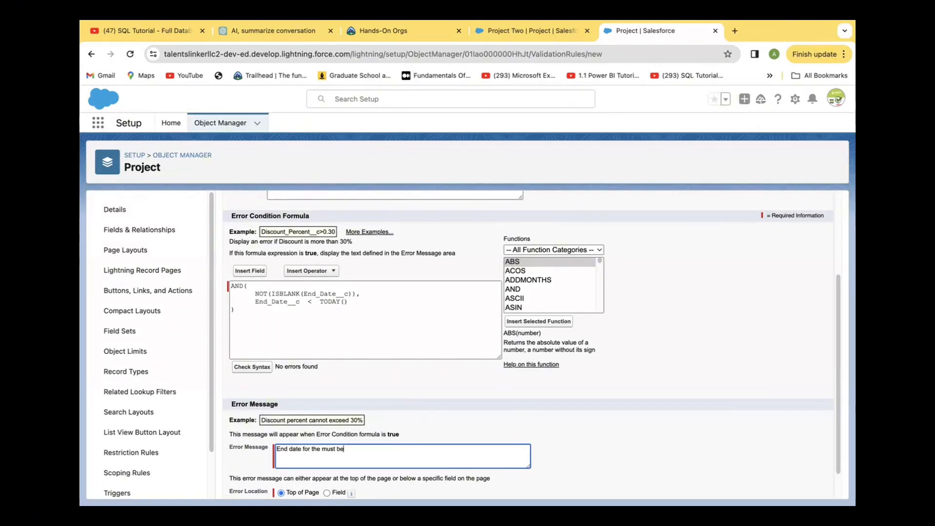
type(" a date the future")
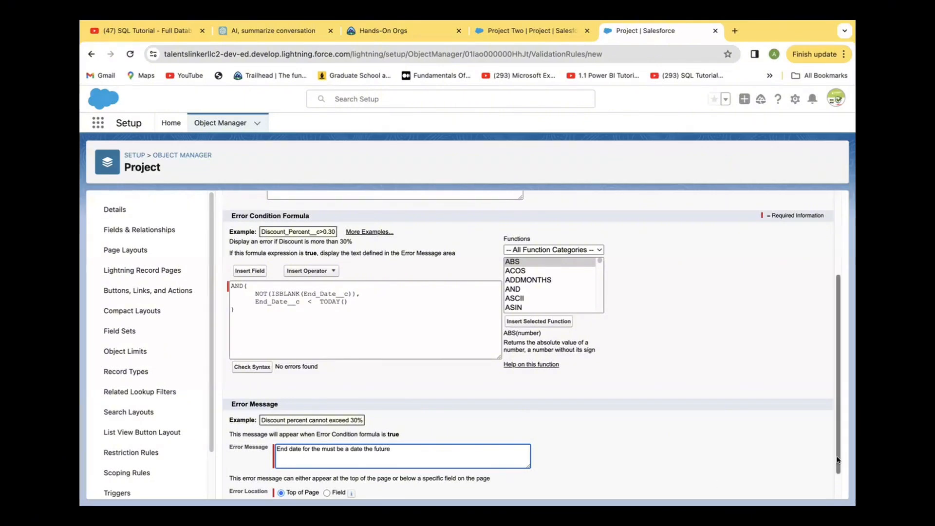
Set the validation rule's error location to the End Date field and save the rule.
scroll(838, 459, "down", 1)
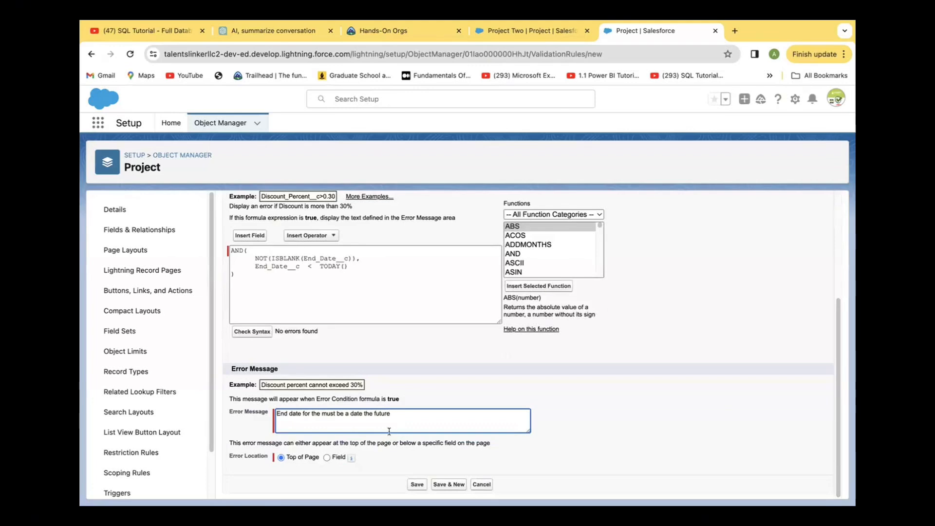
left_click(326, 459)
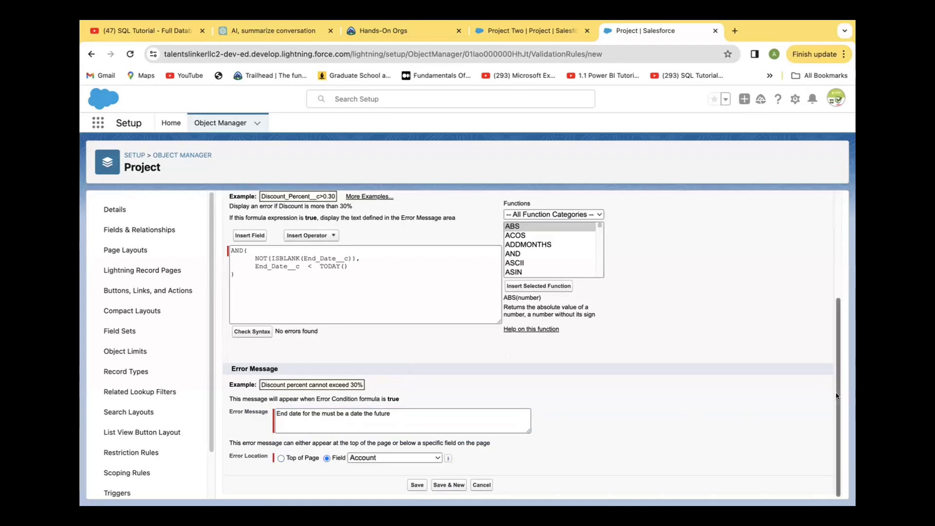
left_click(436, 458)
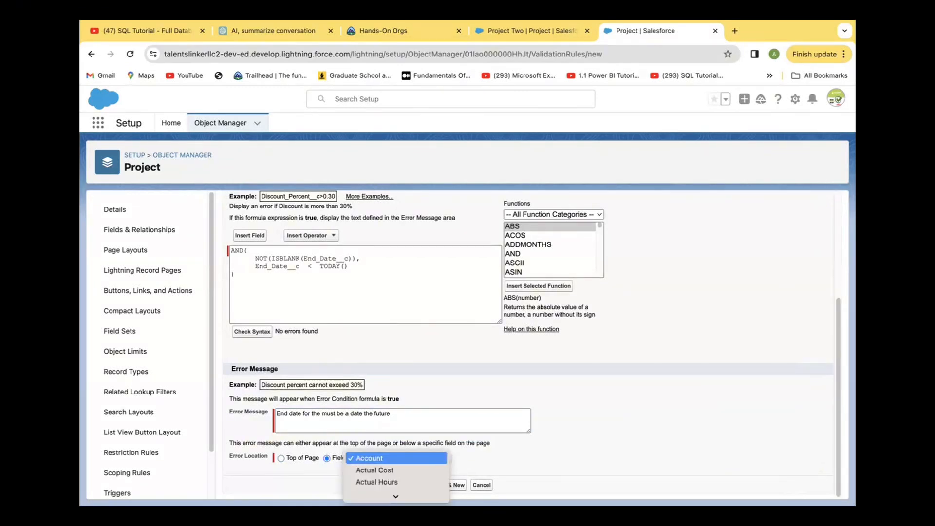
scroll(412, 468, "down", 5)
left_click(413, 424)
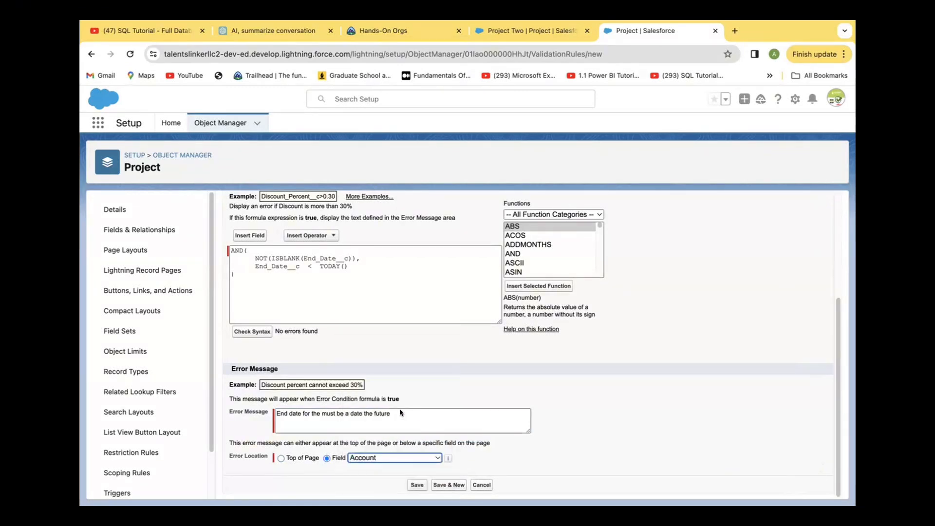
left_click(436, 458)
scroll(436, 458, "down", 5)
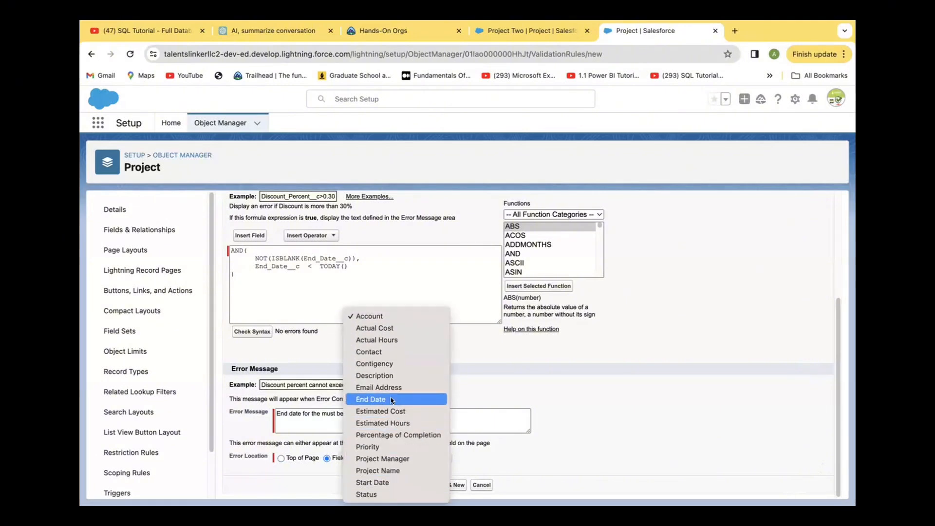
left_click(390, 399)
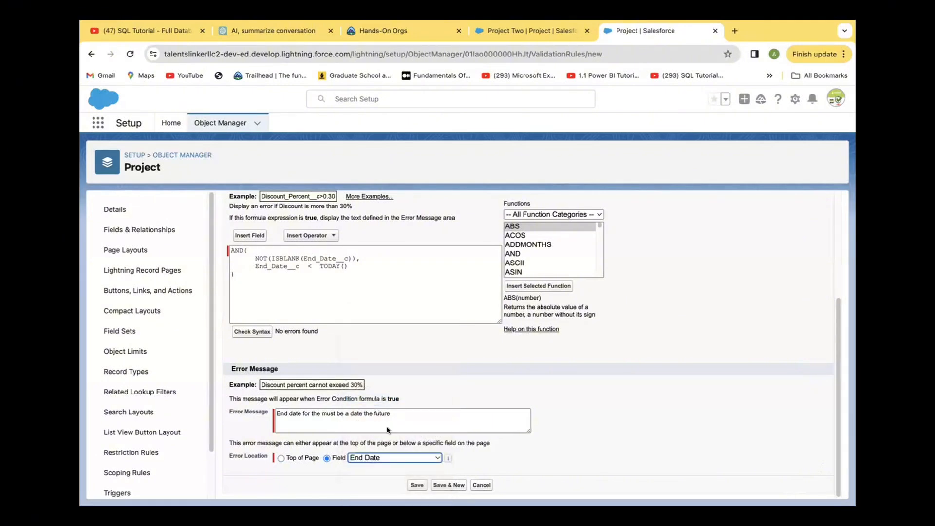
left_click(417, 485)
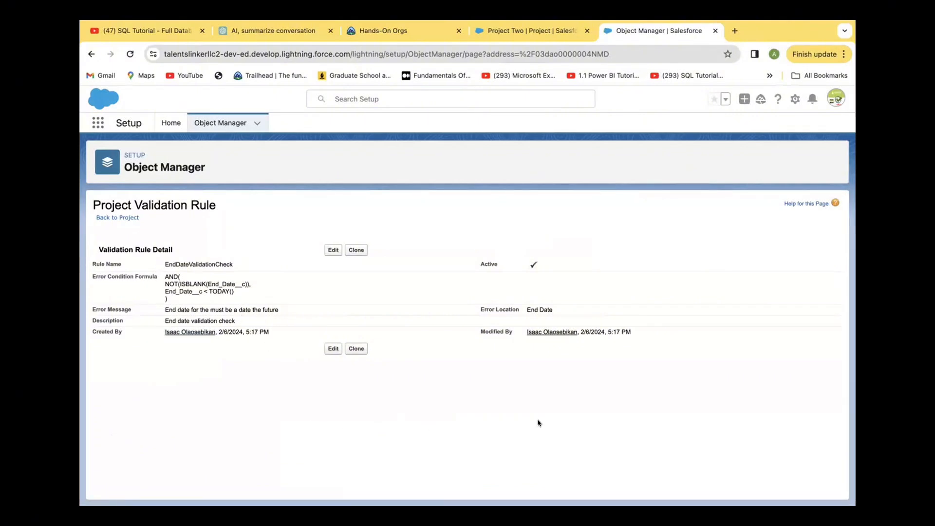
Start a new Project record in the Sales app with End Date 2/1/2024 and Start Date 2/8/2024.
left_click(524, 32)
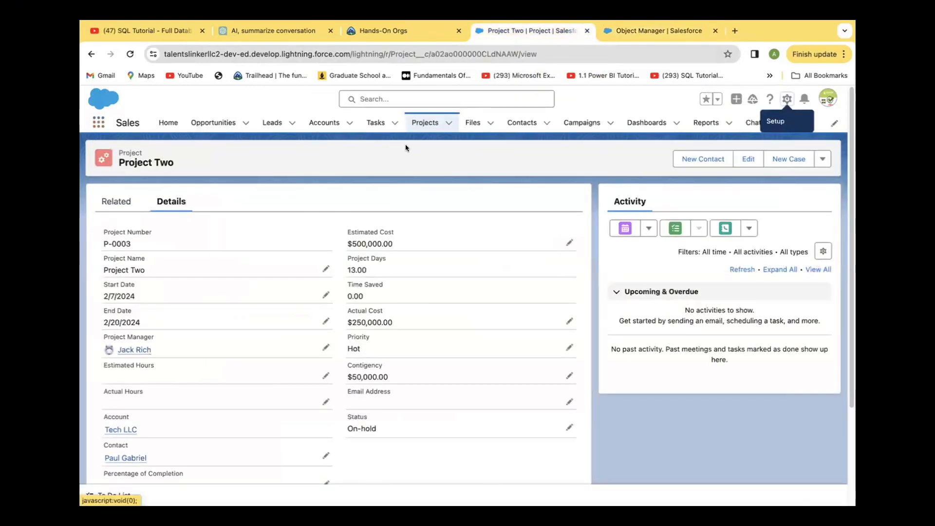
left_click(423, 125)
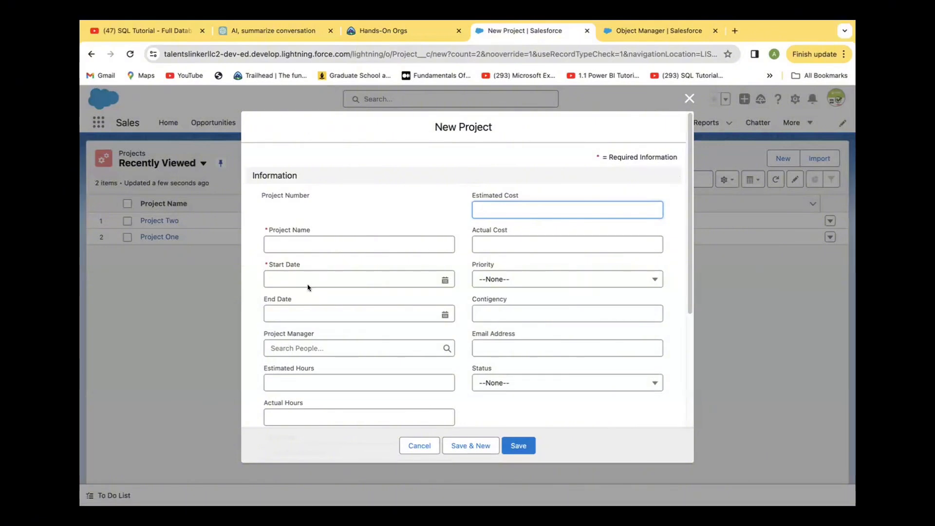
left_click(444, 314)
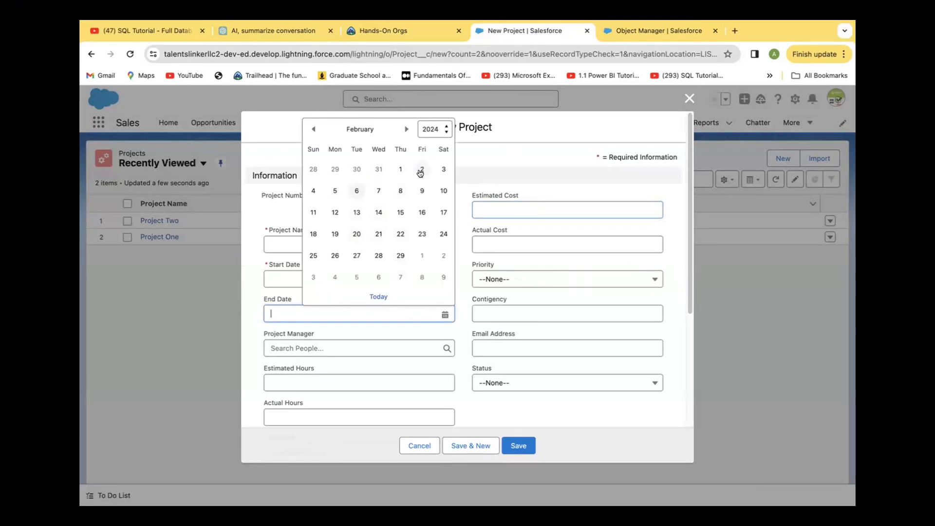
left_click(401, 170)
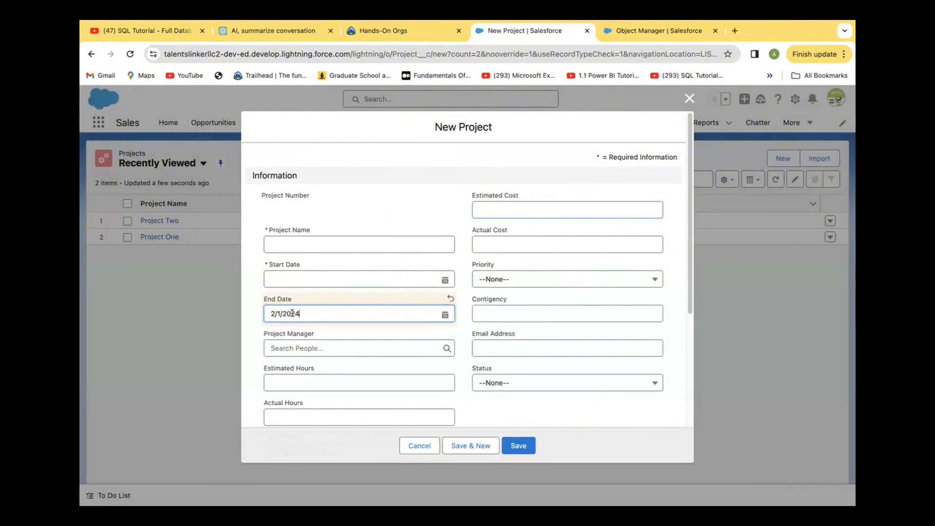
left_click(445, 279)
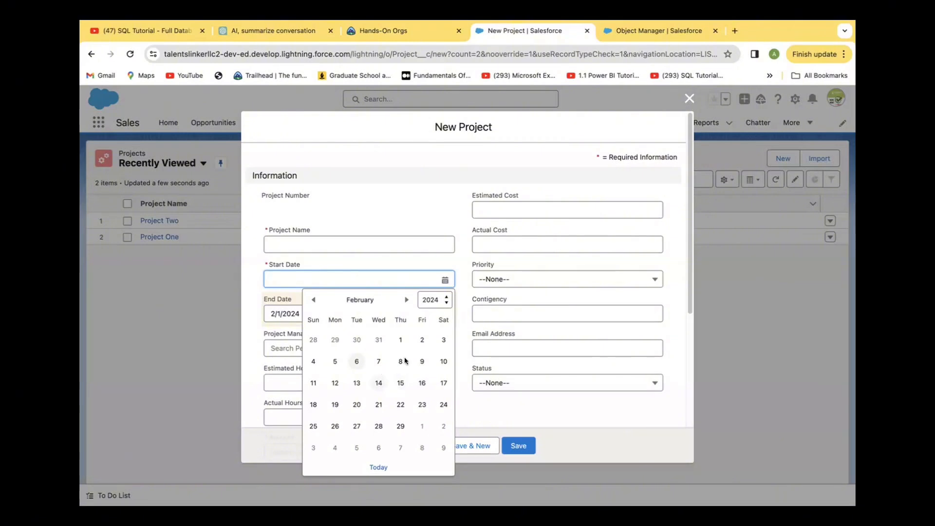
left_click(400, 362)
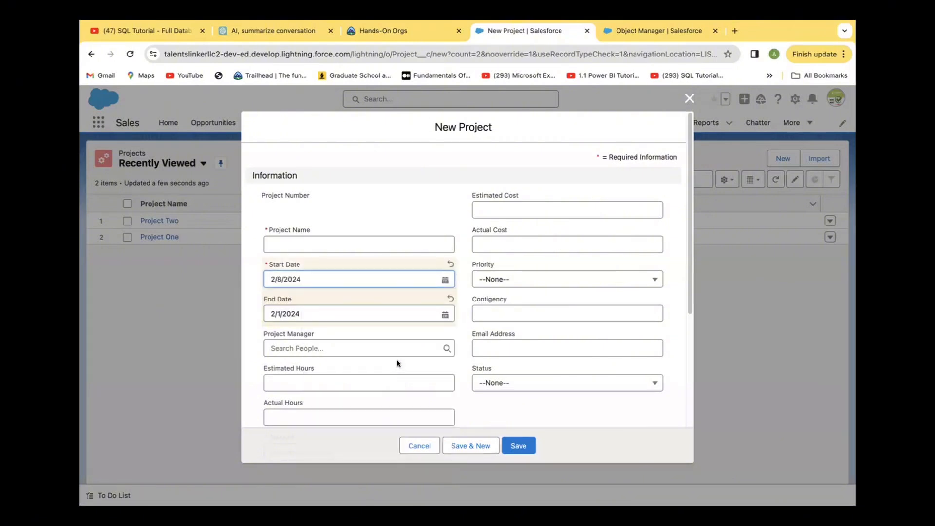
Name the new project "Project Three" and assign a project manager from the suggested people.
left_click(326, 242)
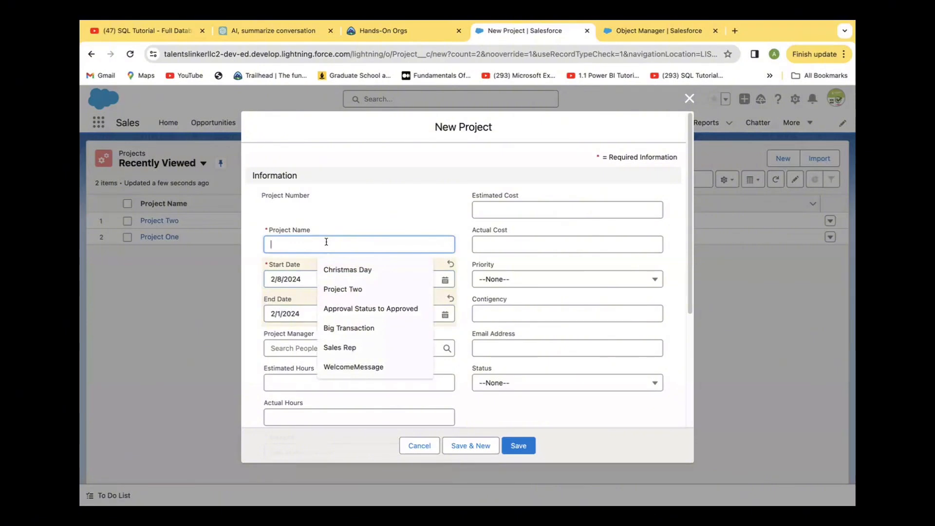
type("T")
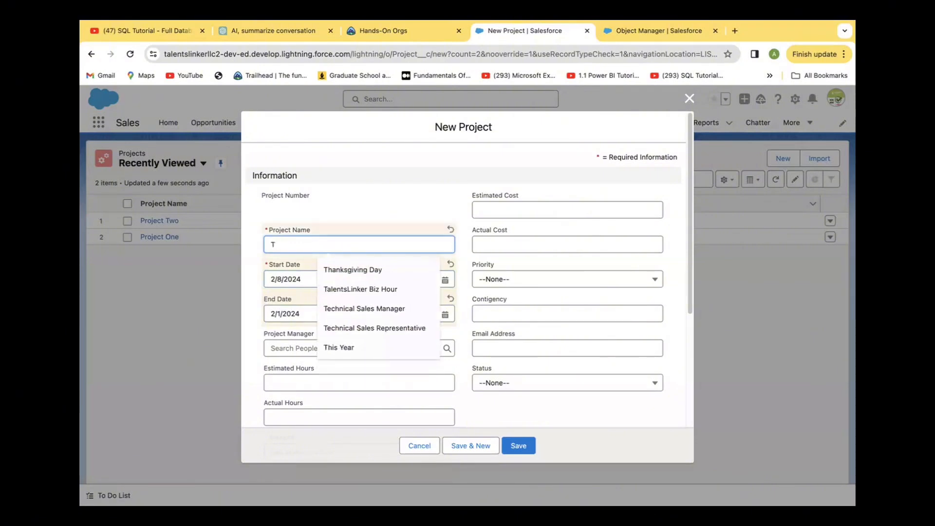
key("BackSpace")
type("Pr")
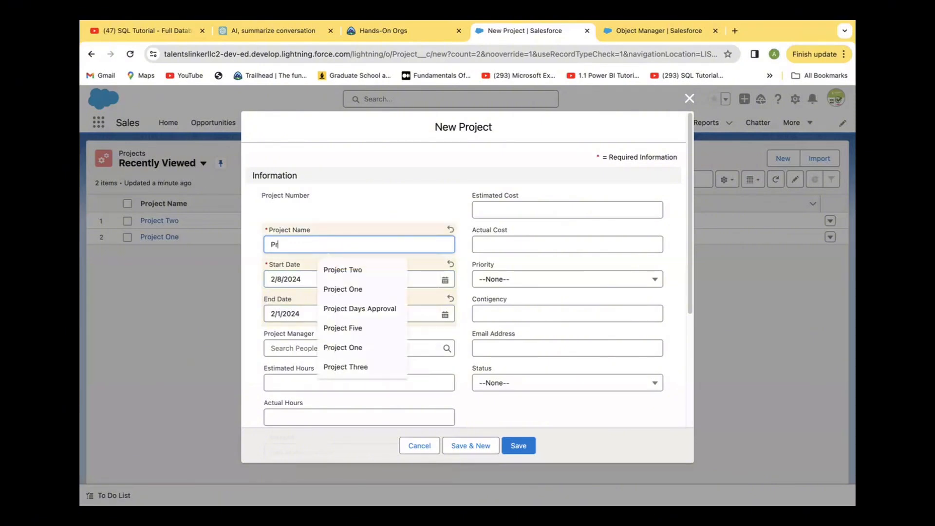
type("oject Three")
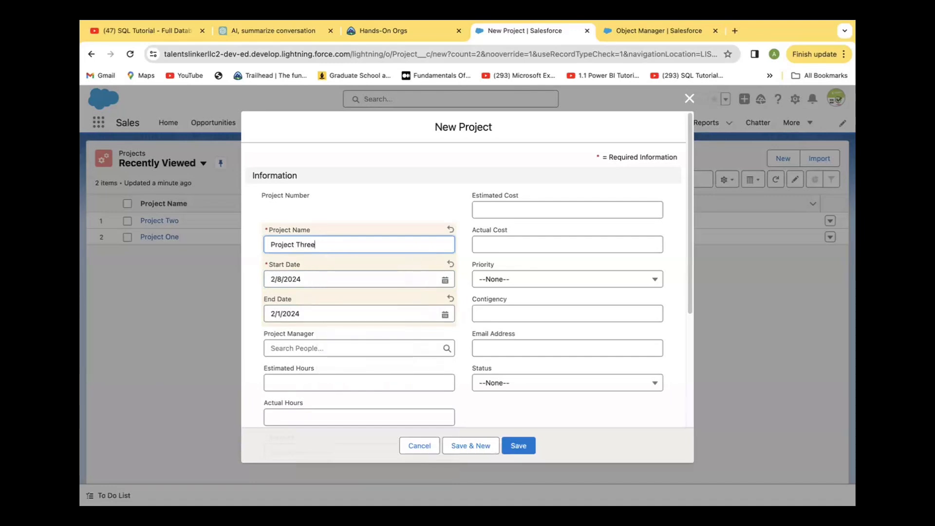
left_click(428, 347)
left_click(332, 406)
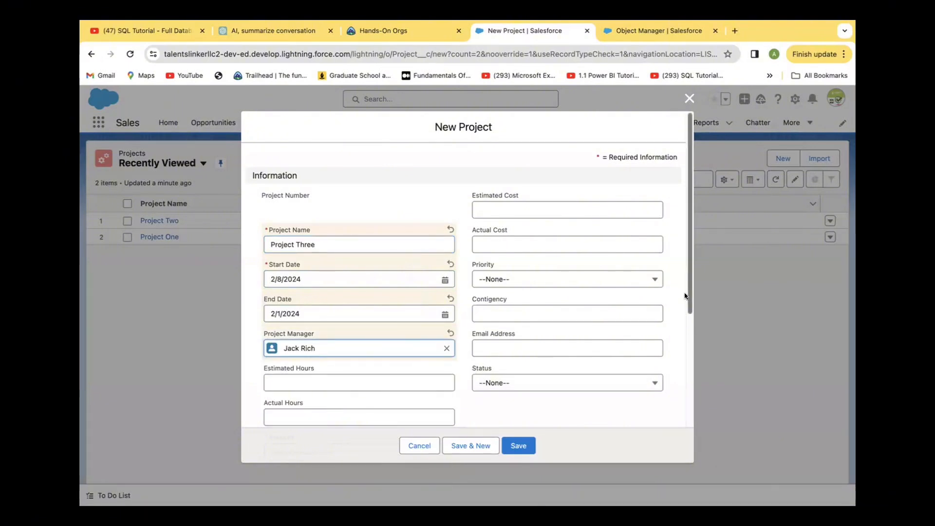
Fill in 500 estimated hours and 245 actual hours, and choose KJB LLC as the project's account.
scroll(685, 307, "down", 3)
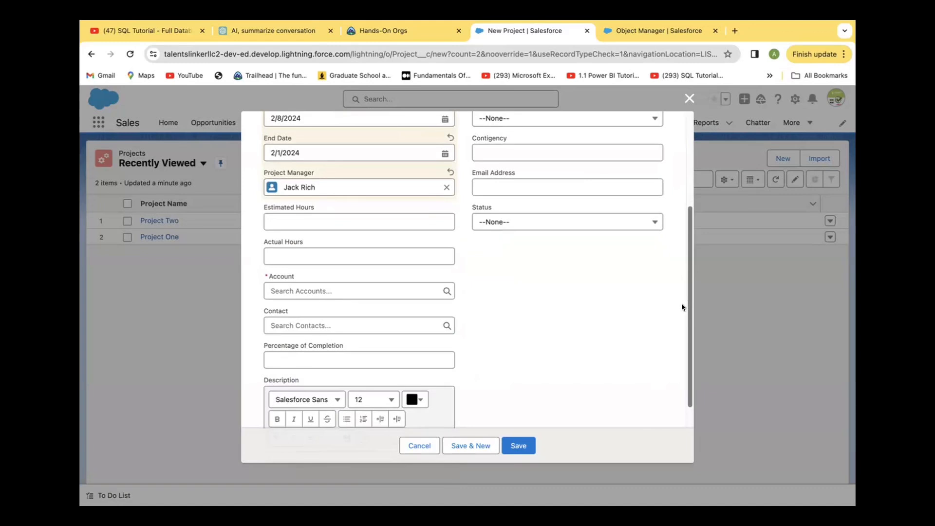
left_click(307, 224)
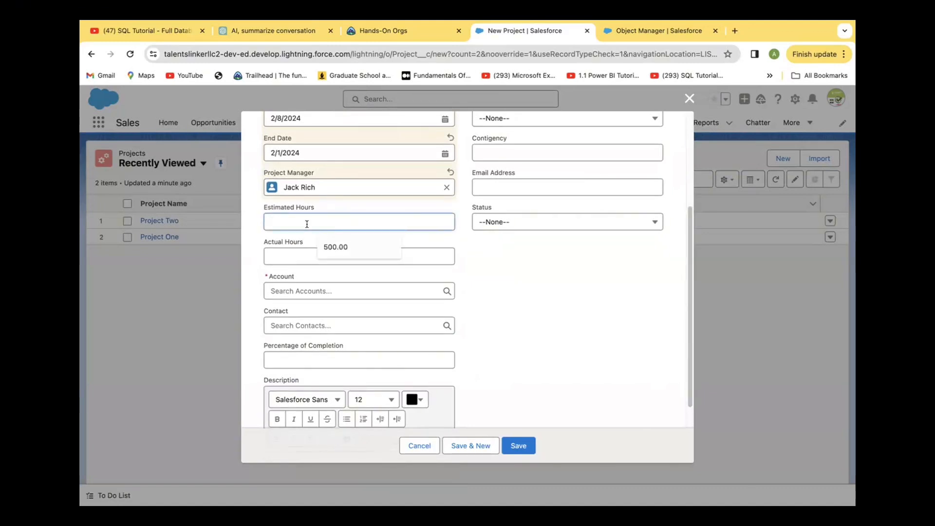
type("5")
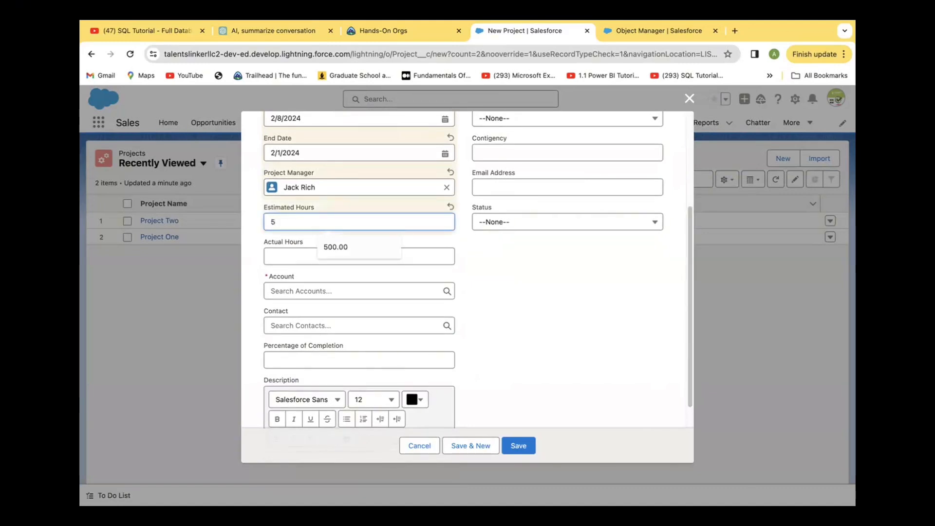
type("00")
left_click(287, 254)
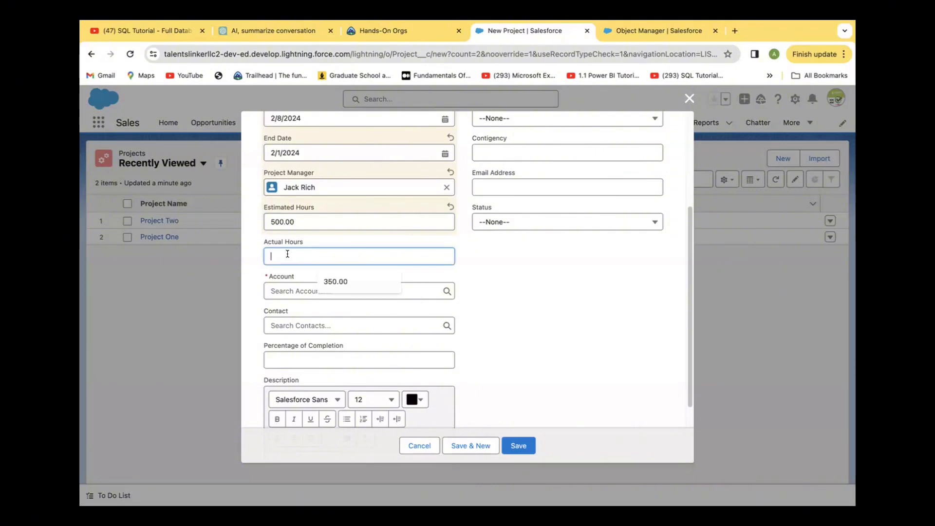
type("2")
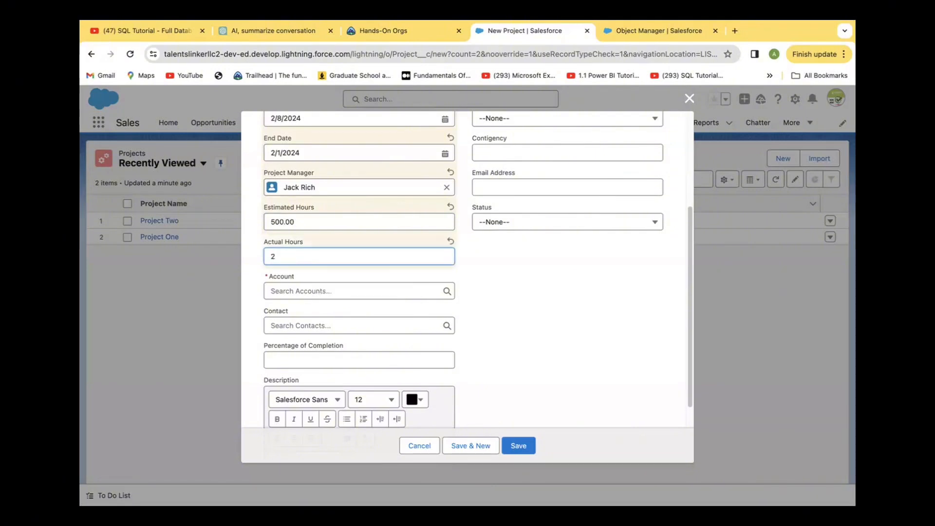
type("45")
left_click(426, 294)
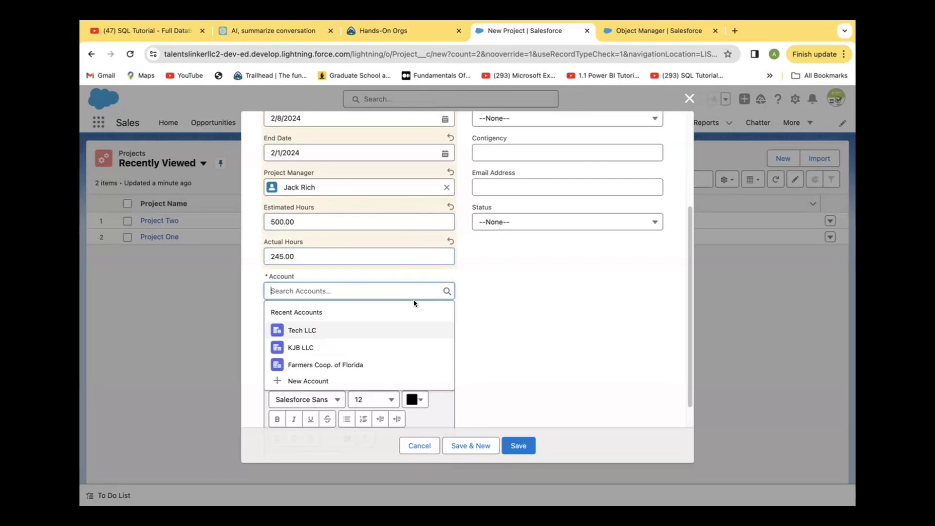
left_click(320, 351)
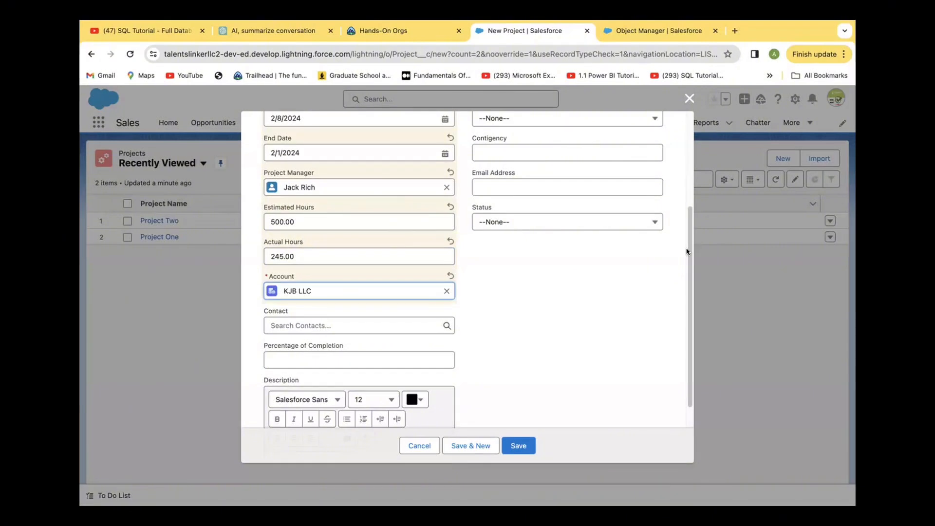
Set the project's estimated cost to 5890000 and its actual cost to 4500000.
scroll(689, 251, "up", 5)
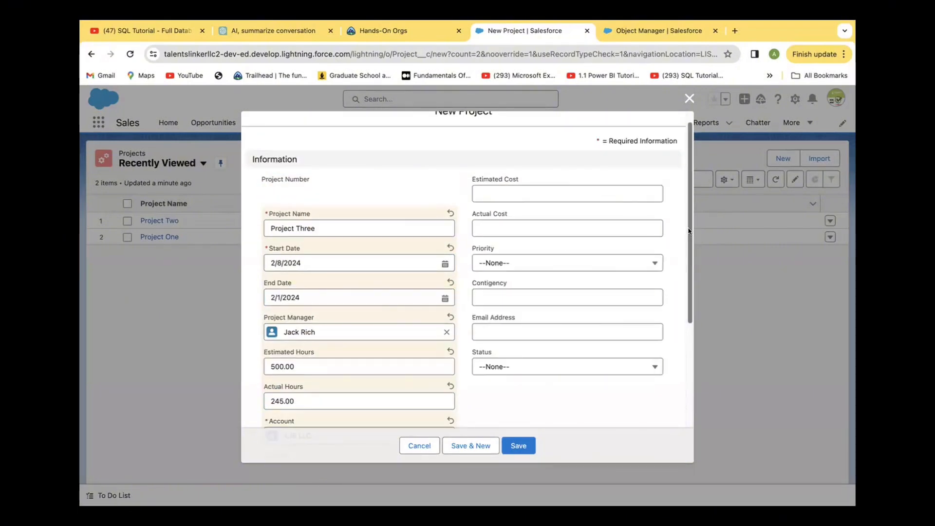
scroll(689, 230, "up", 1)
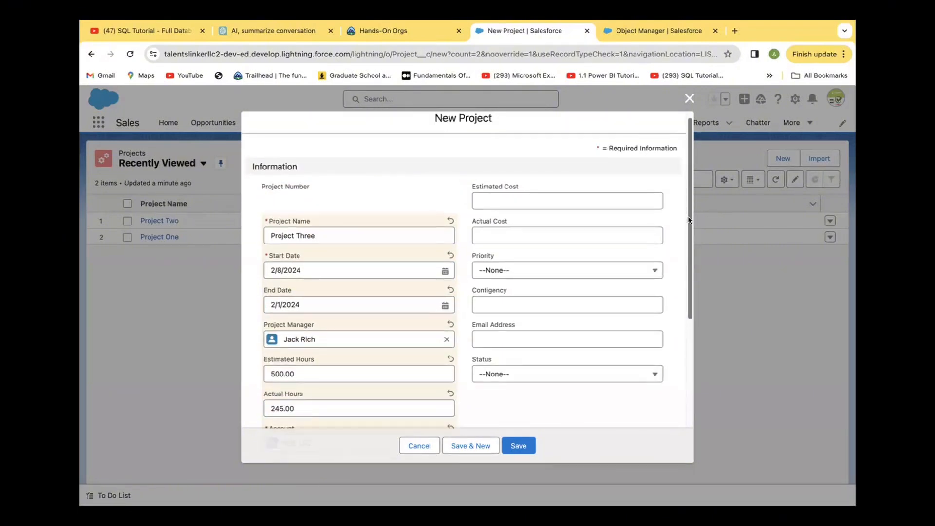
left_click(488, 197)
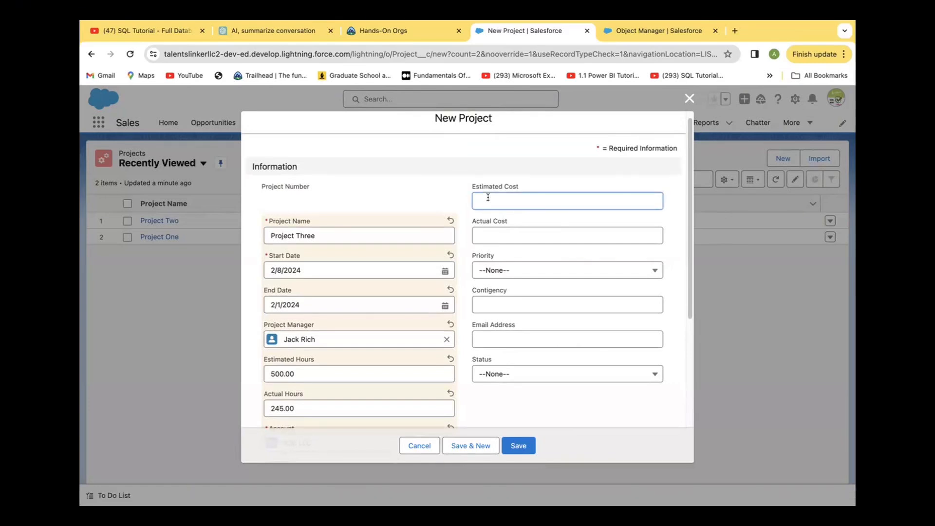
type("5")
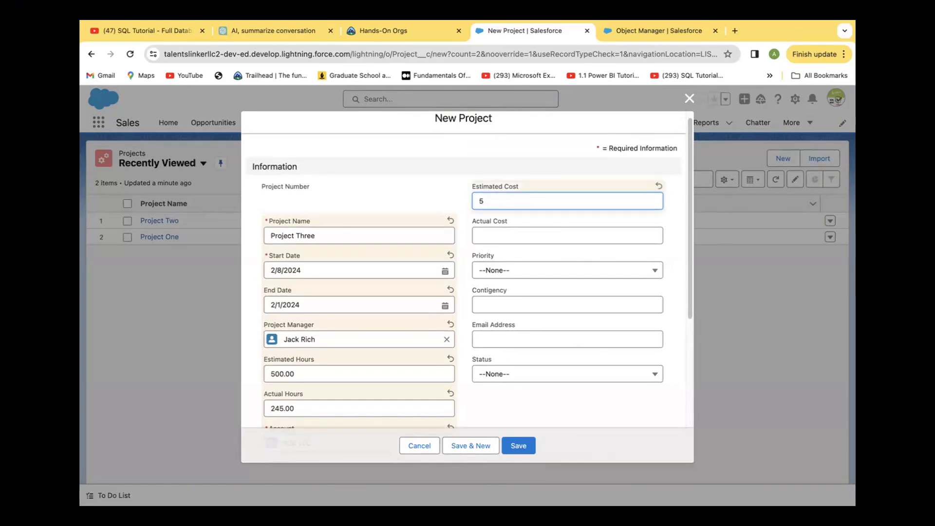
type("890000")
left_click(493, 236)
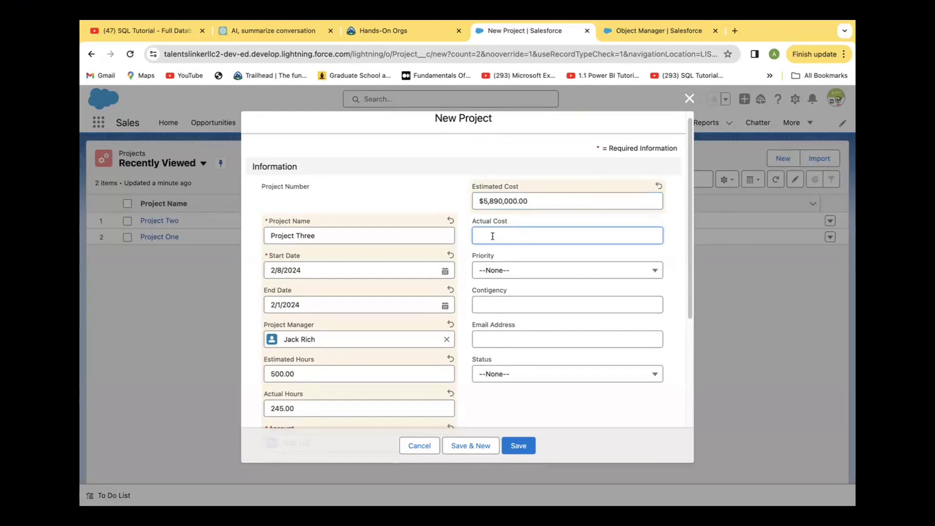
type("450")
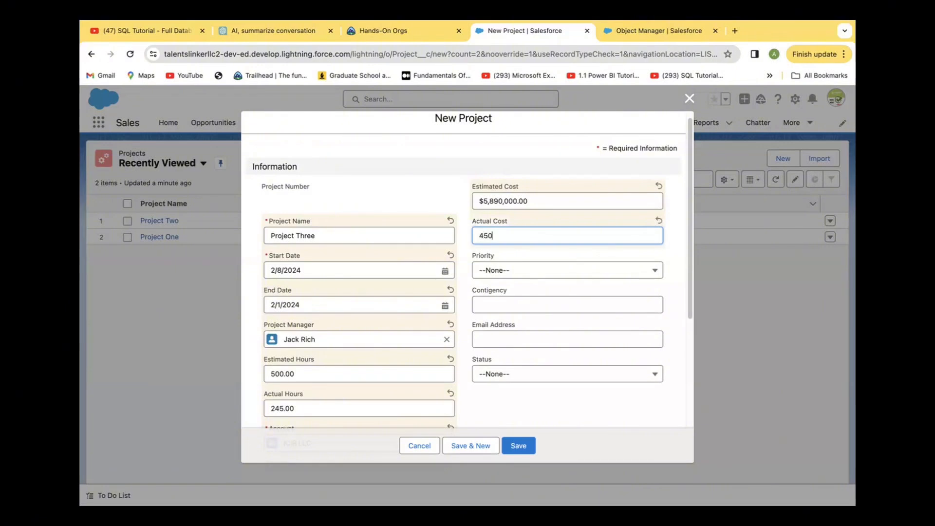
type("0000")
left_click(670, 242)
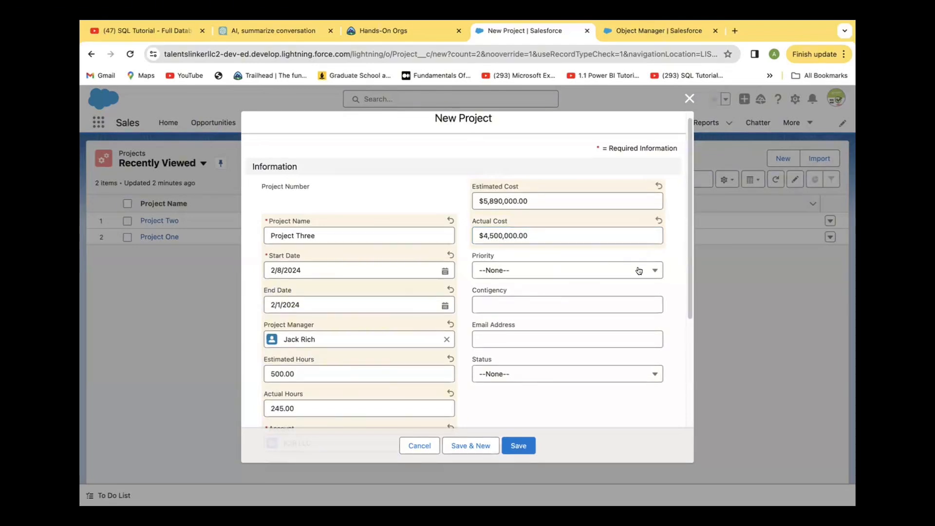
Set the project's priority to Warm and enter 59900878 as its Contigency amount.
left_click(653, 271)
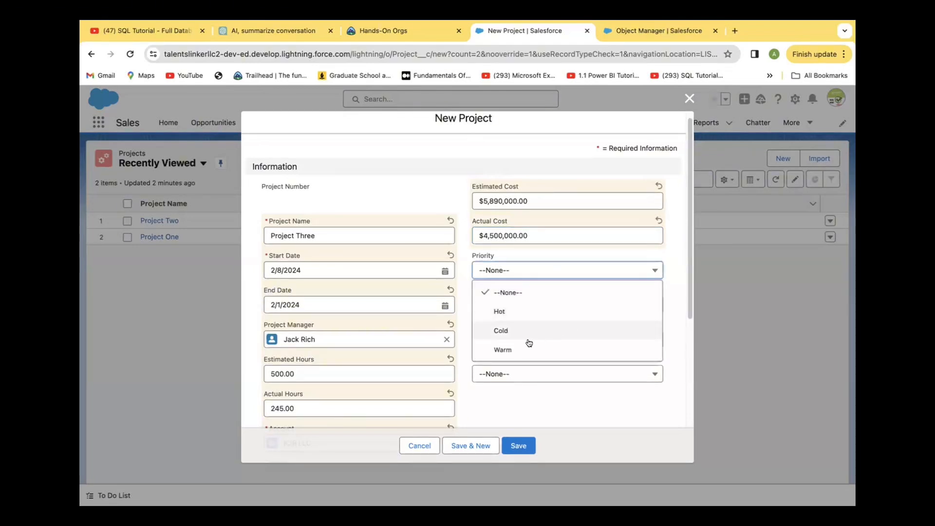
left_click(505, 349)
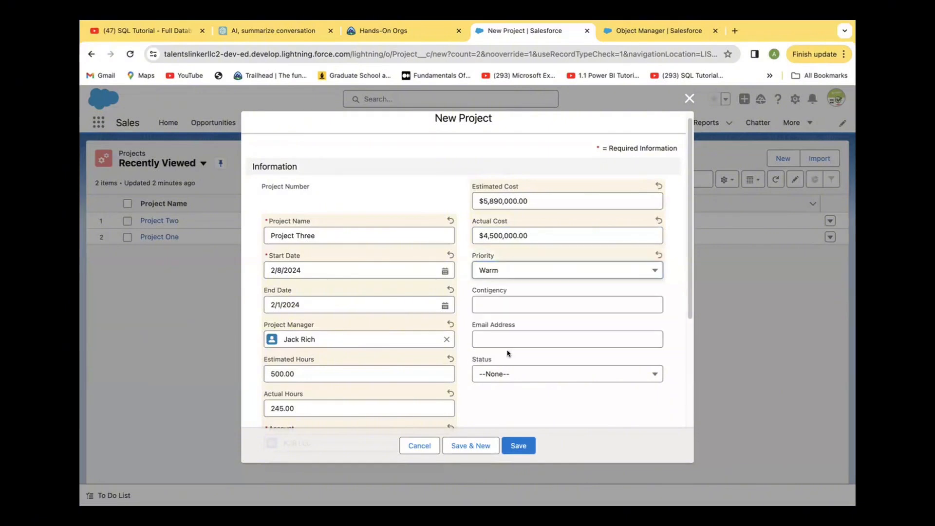
left_click(578, 306)
type("59900878")
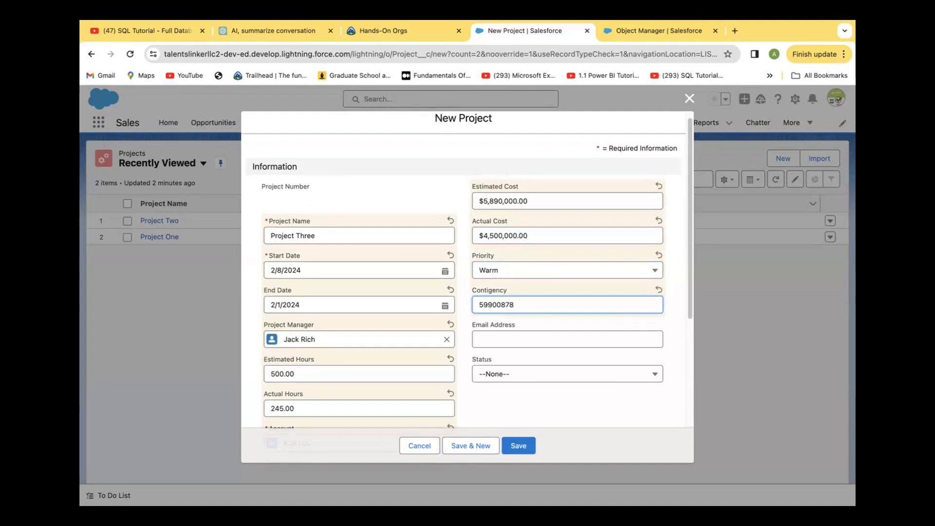
Shorten the project's Contigency amount to 59900 and set its status to User testing.
key("BackSpace")
key("BackSpace")
key("BackSpace")
left_click(650, 375)
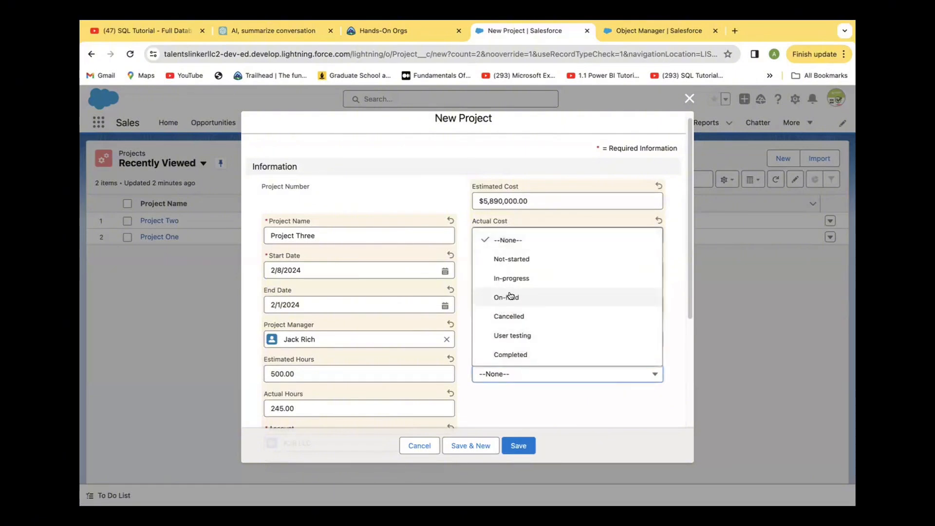
left_click(513, 335)
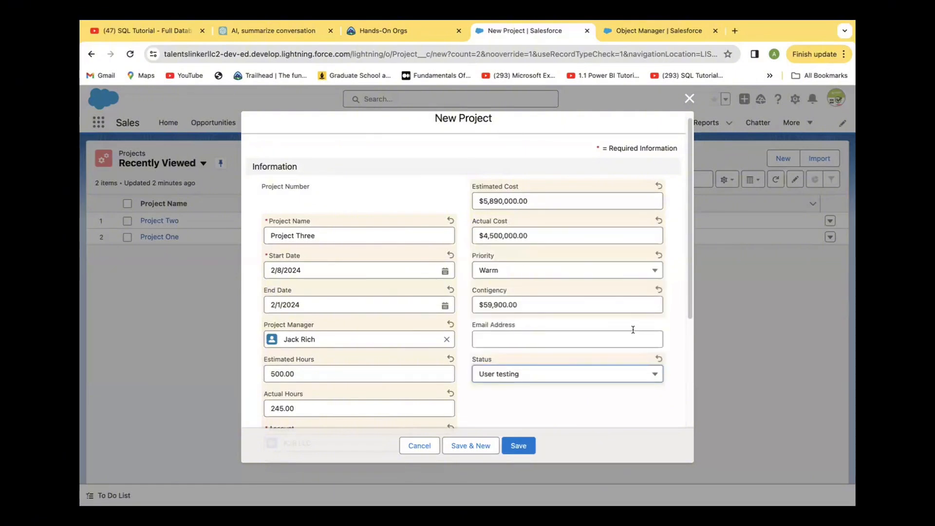
Try to save Project Three with its past End Date, and go to the End Date field from the error notice.
scroll(684, 350, "down", 5)
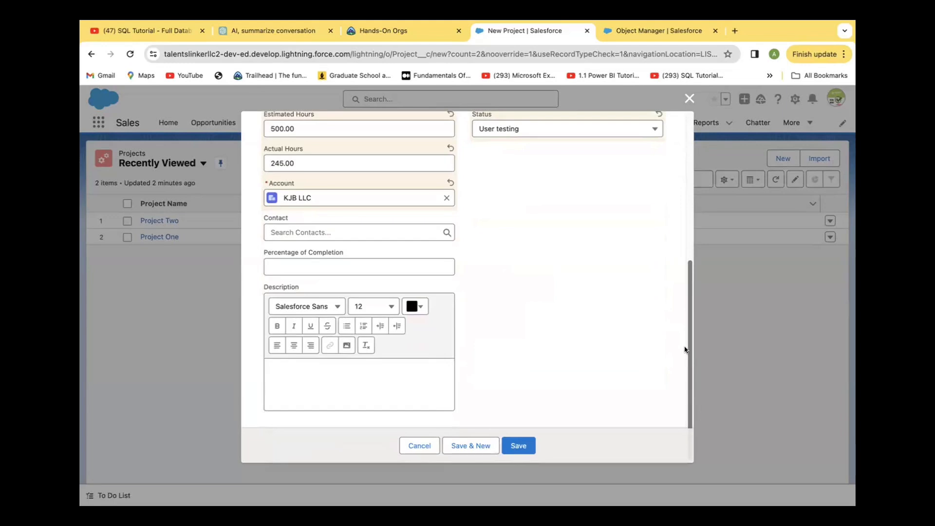
scroll(685, 349, "up", 2)
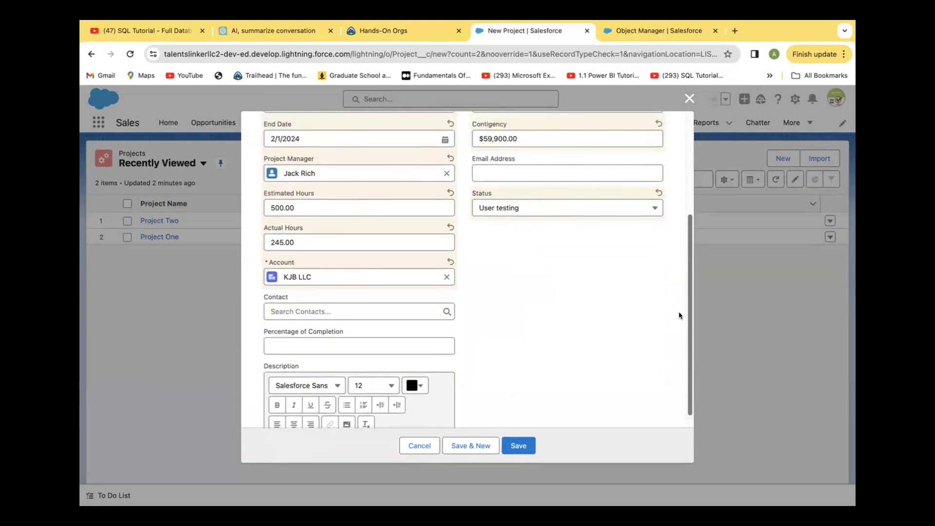
scroll(678, 331, "down", 1)
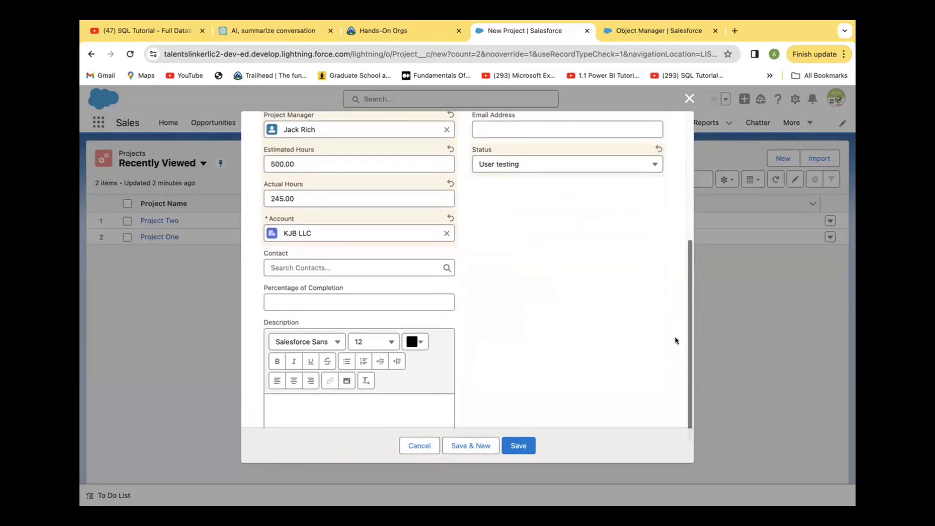
left_click(522, 445)
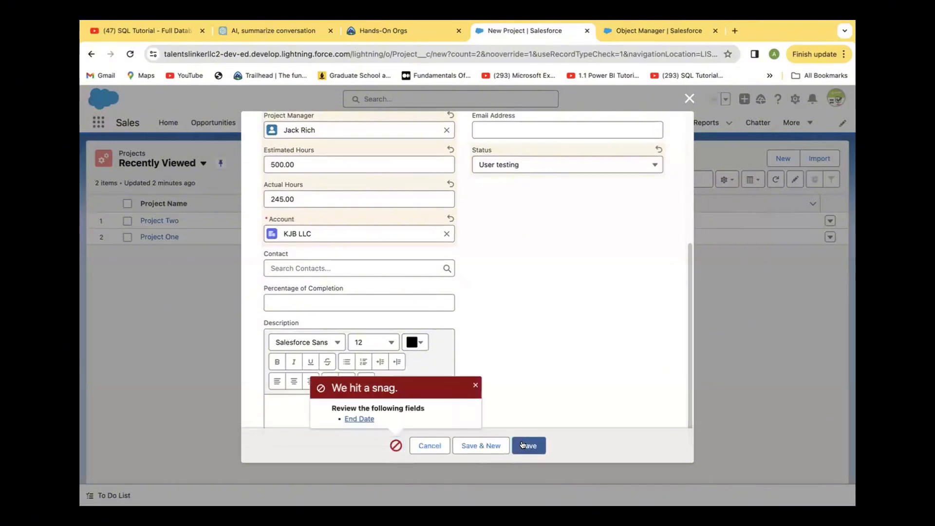
left_click(350, 420)
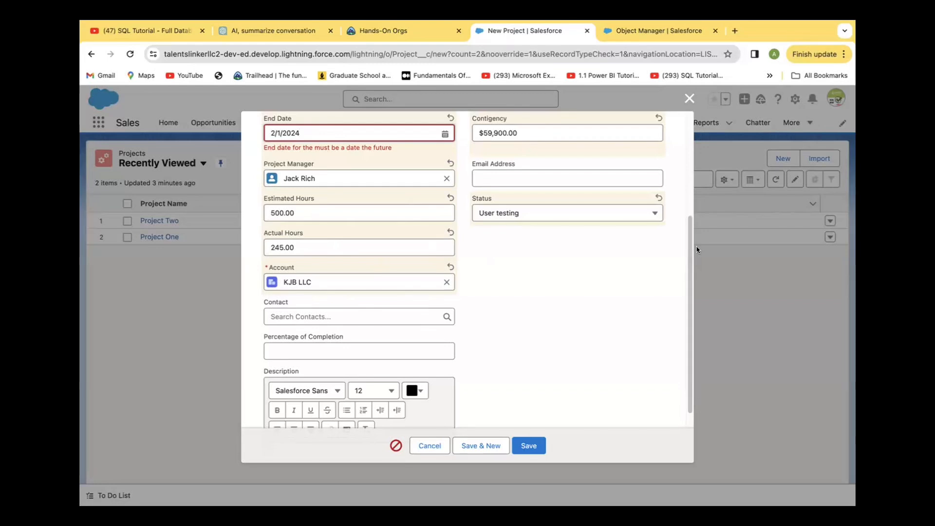
Change Project Three's End Date to 2/23/2024 and save the record.
scroll(682, 255, "up", 5)
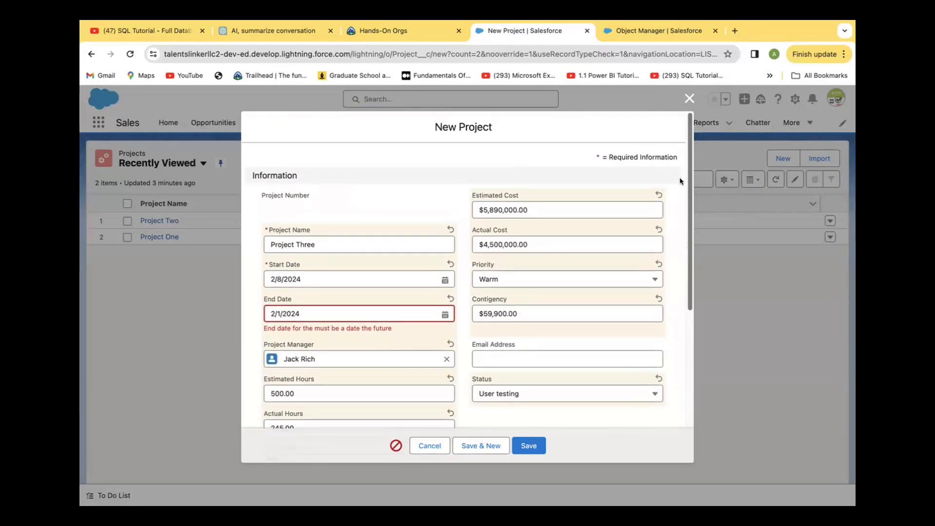
scroll(676, 255, "down", 3)
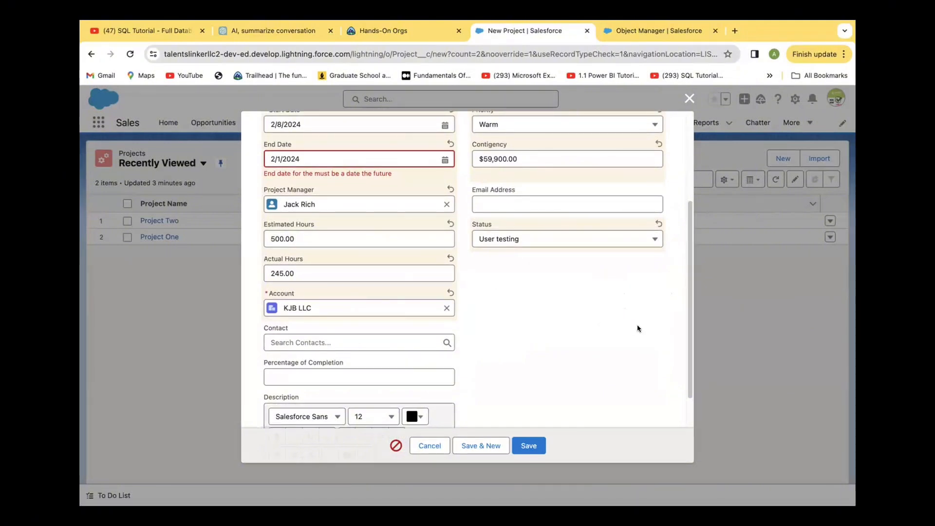
left_click_drag(690, 383, 688, 417)
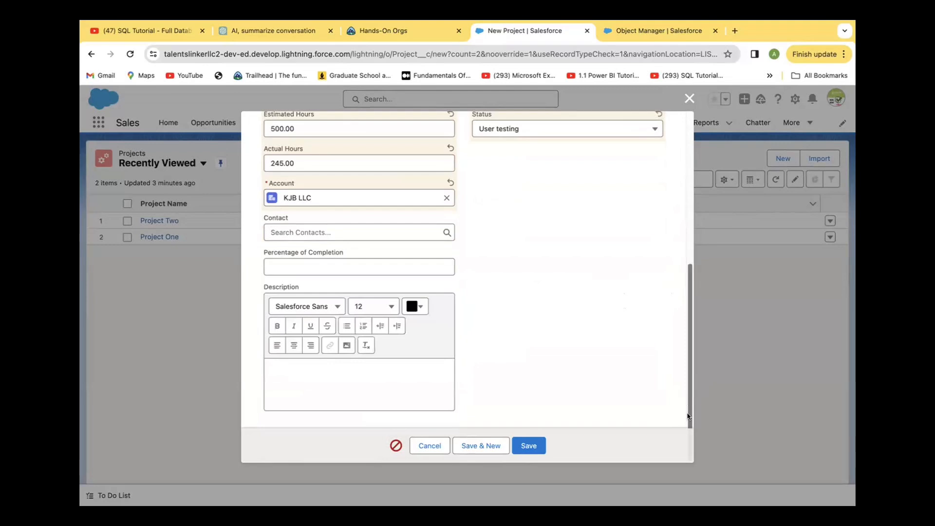
scroll(619, 436, "up", 5)
left_click(445, 294)
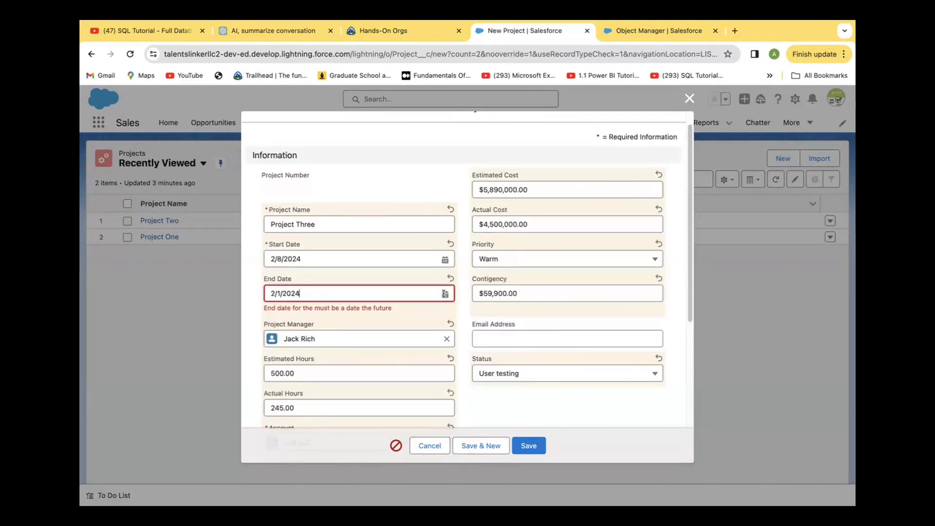
left_click(444, 294)
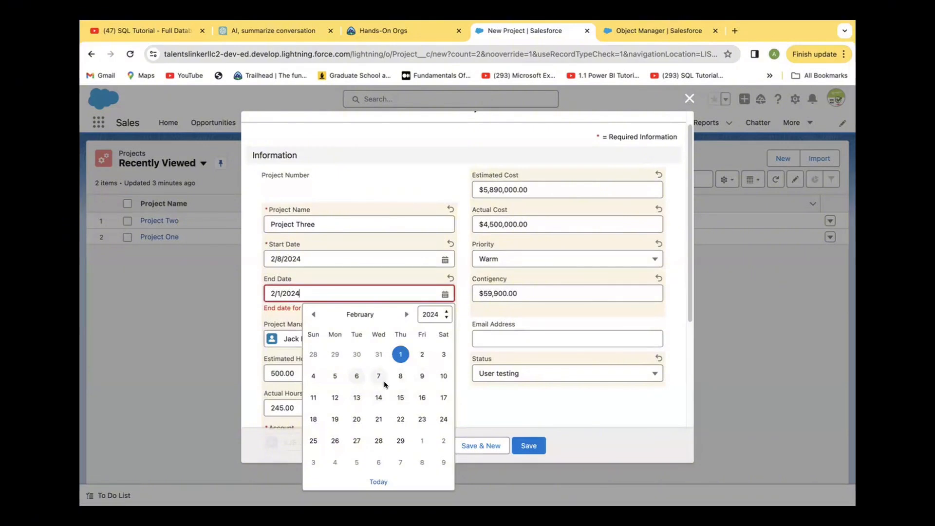
left_click(422, 420)
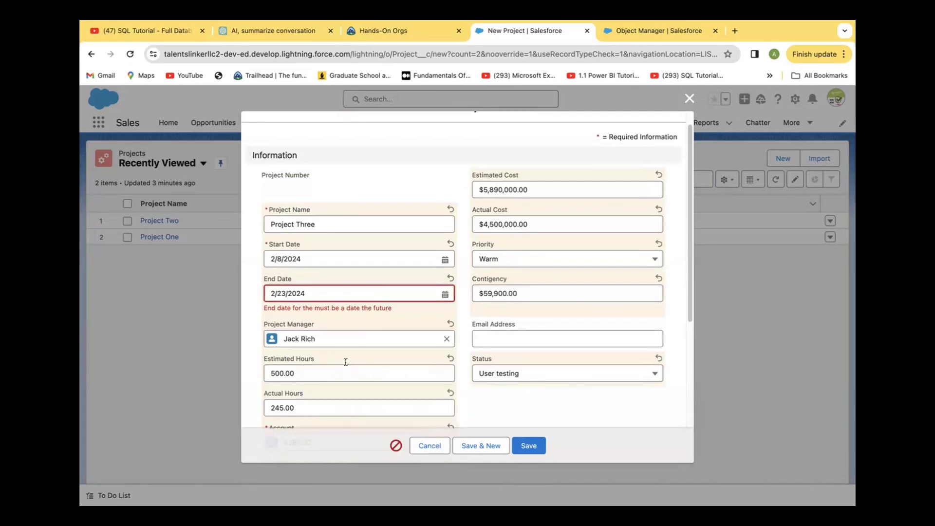
left_click(524, 444)
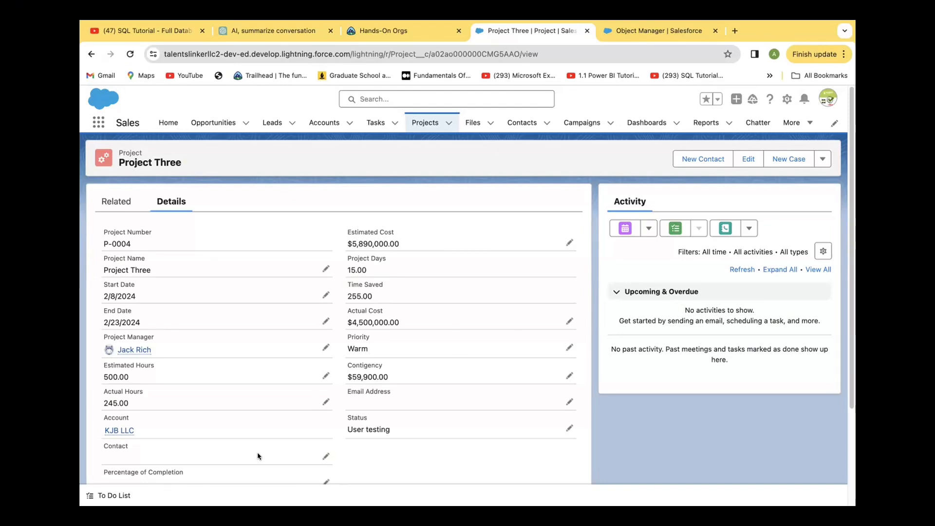
scroll(258, 456, "down", 1)
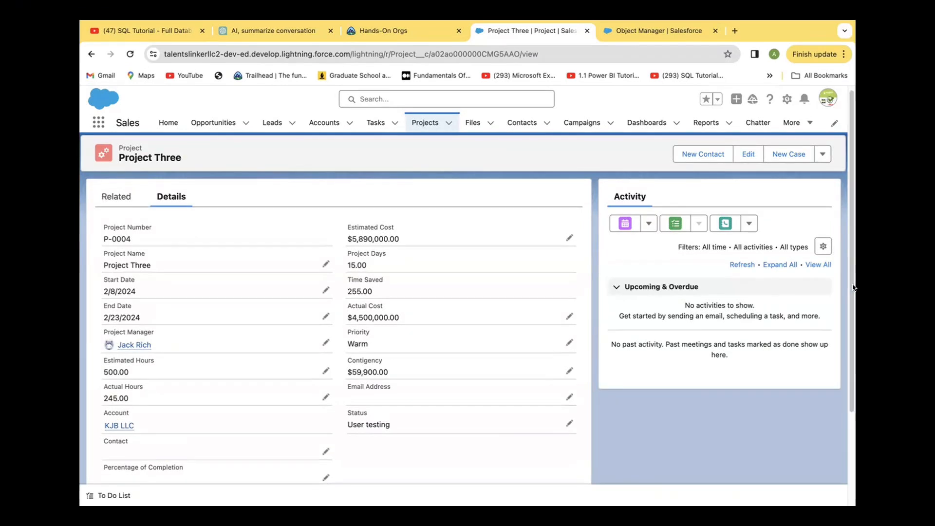